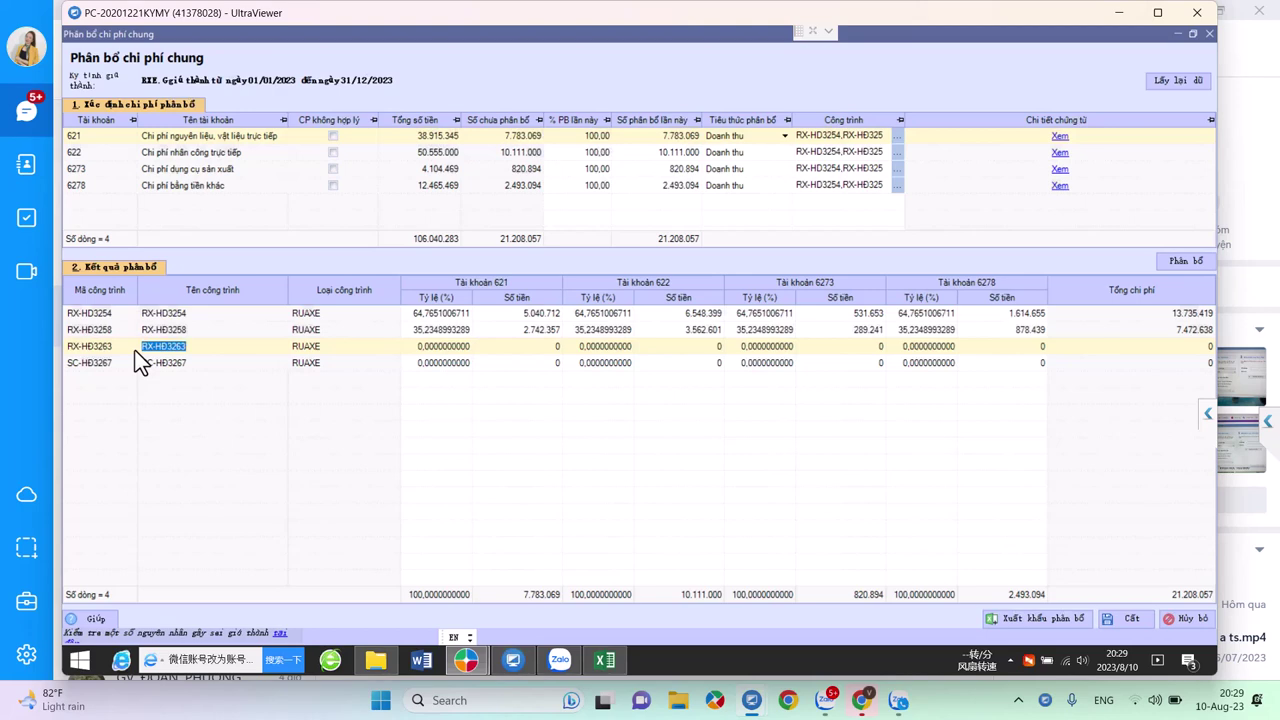
- Leave the shared cost allocation and open the Sổ chi tiết bán hàng report for 01/01/2023 to 31/12/2023
left_click(1126, 617)
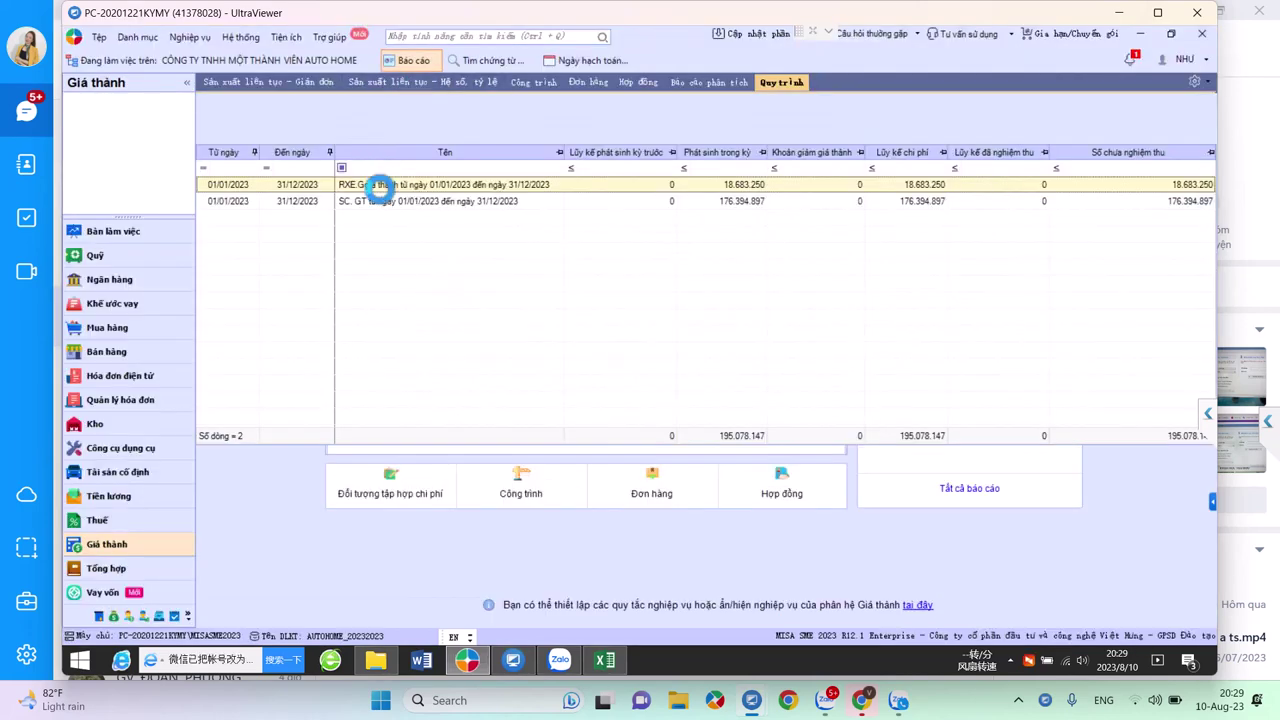
left_click(253, 246)
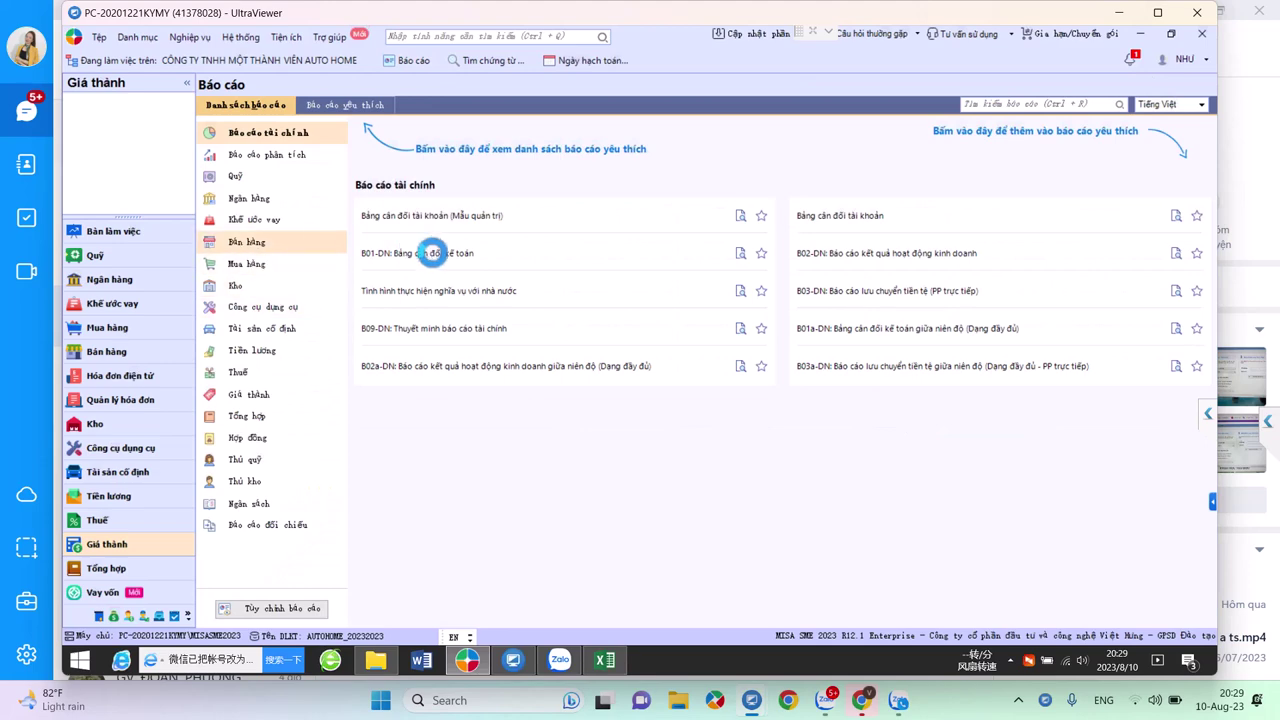
left_click(396, 591)
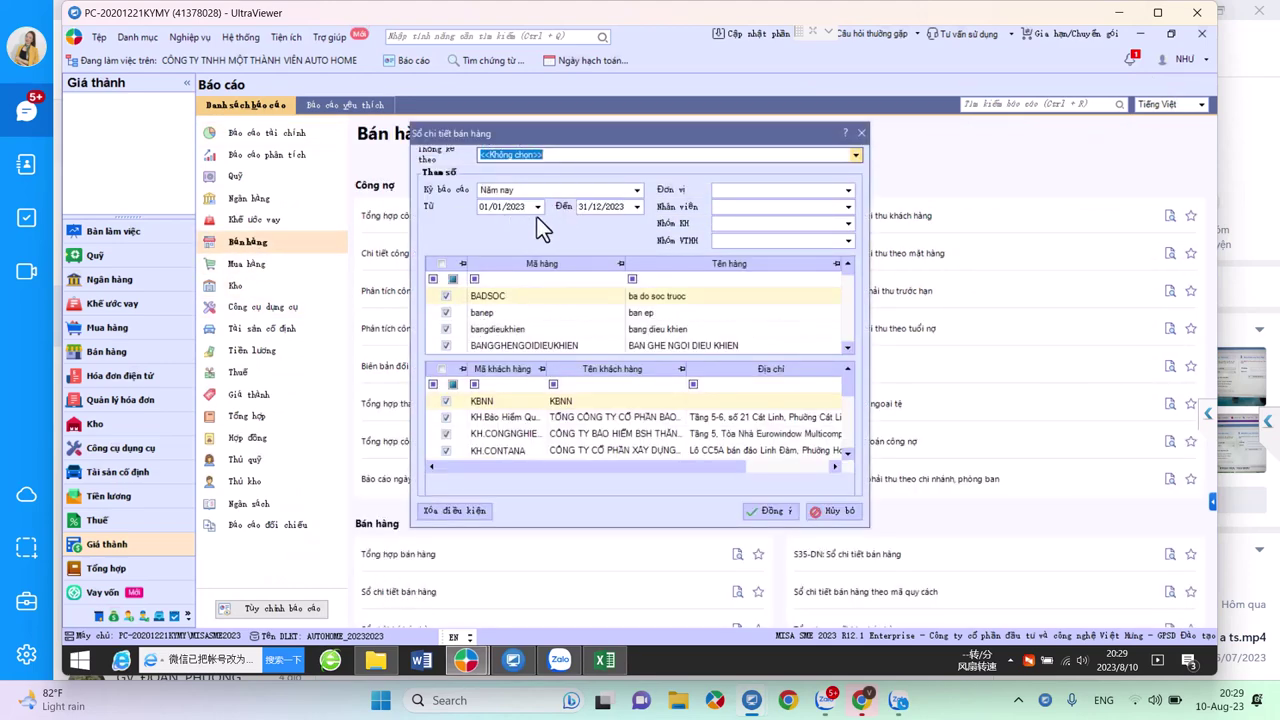
left_click(769, 511)
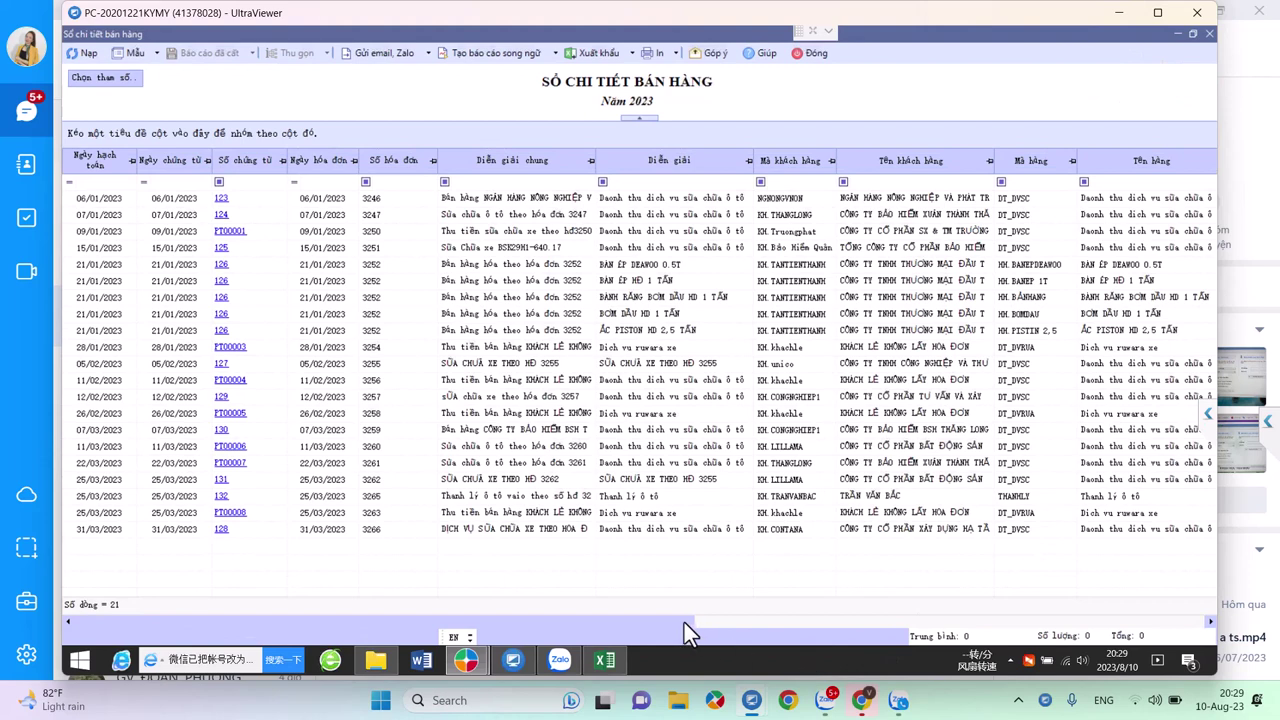
- Filter the sales detail report's TK Có column to accounts 51131 and 51132 only
left_click_drag(684, 622, 1240, 650)
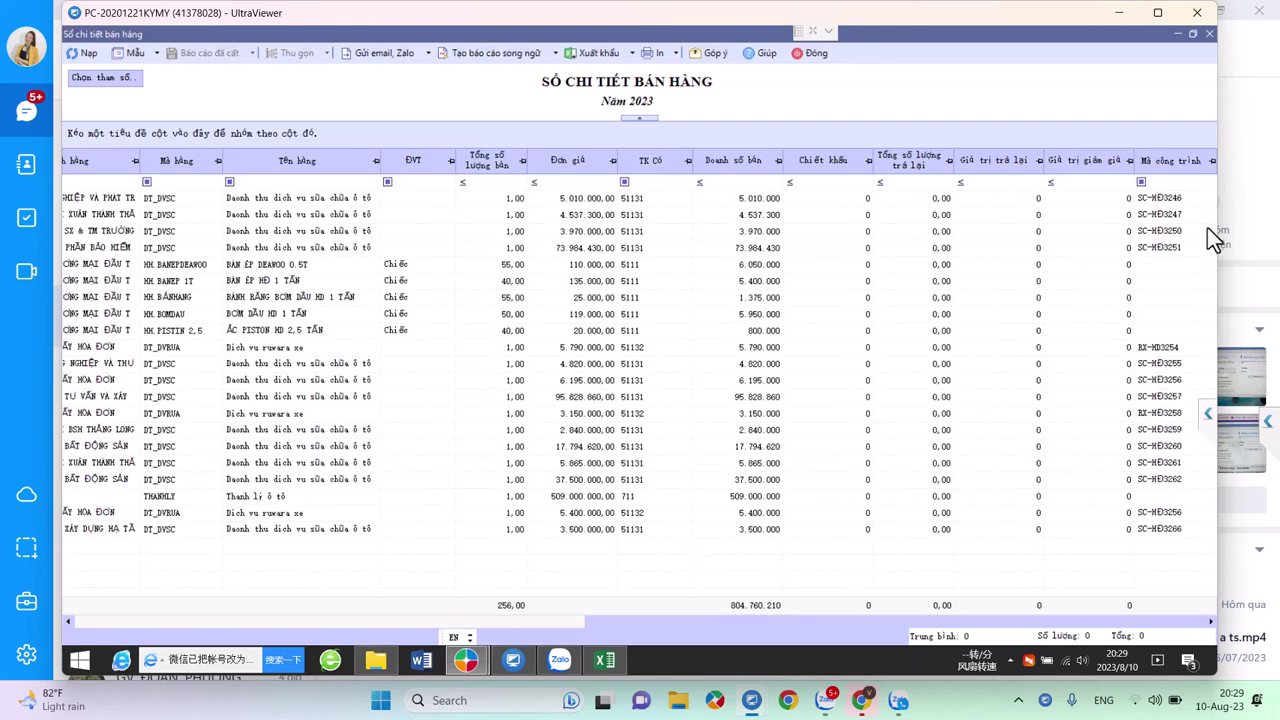
left_click(673, 184)
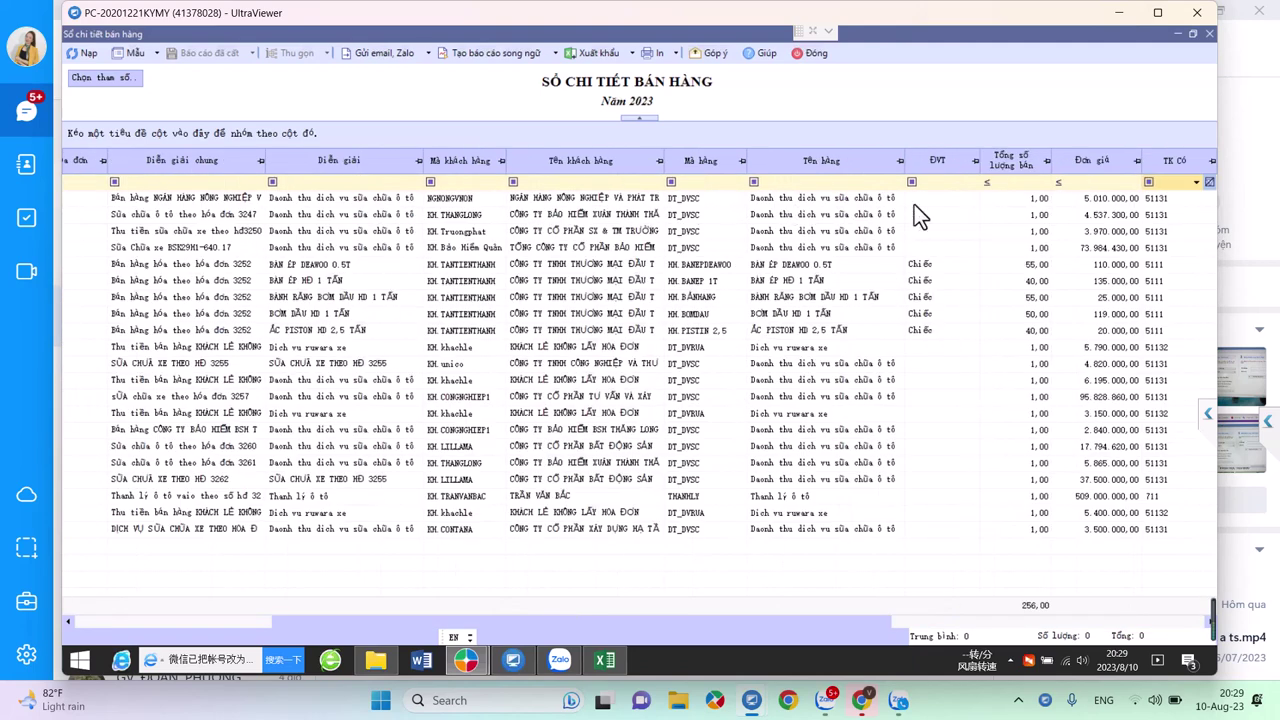
left_click(1197, 183)
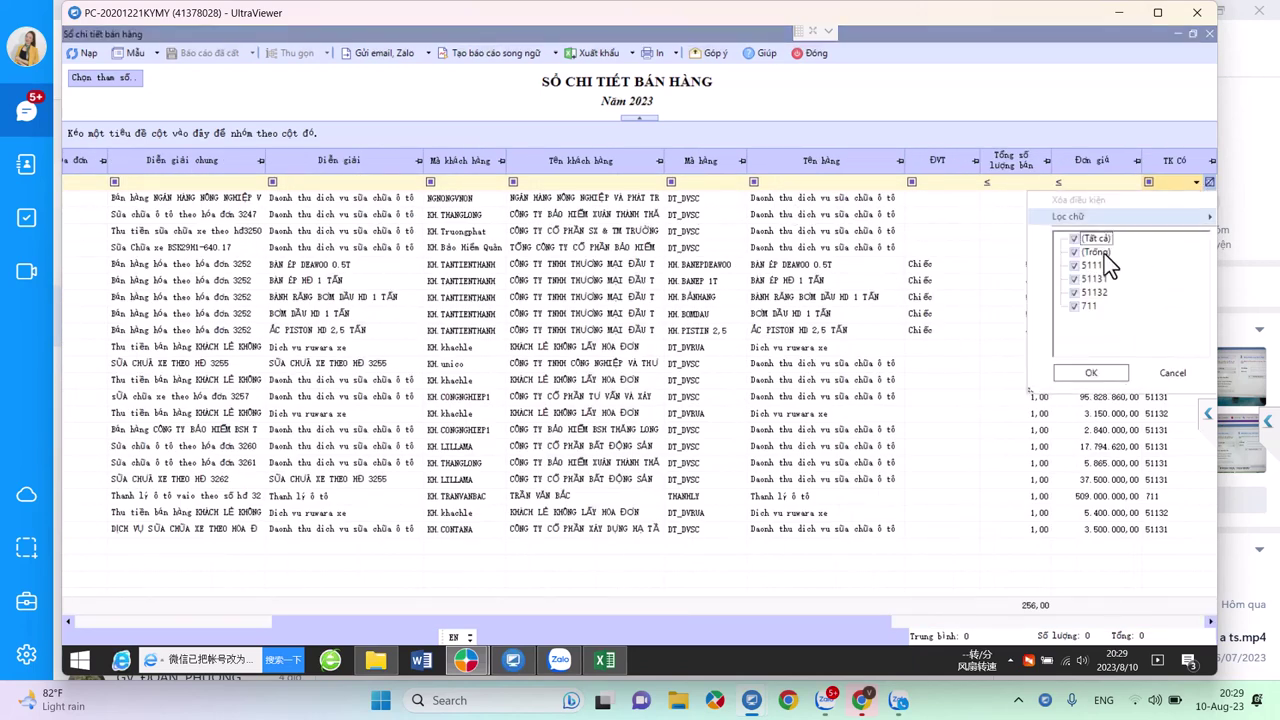
left_click(1074, 239)
left_click(1075, 279)
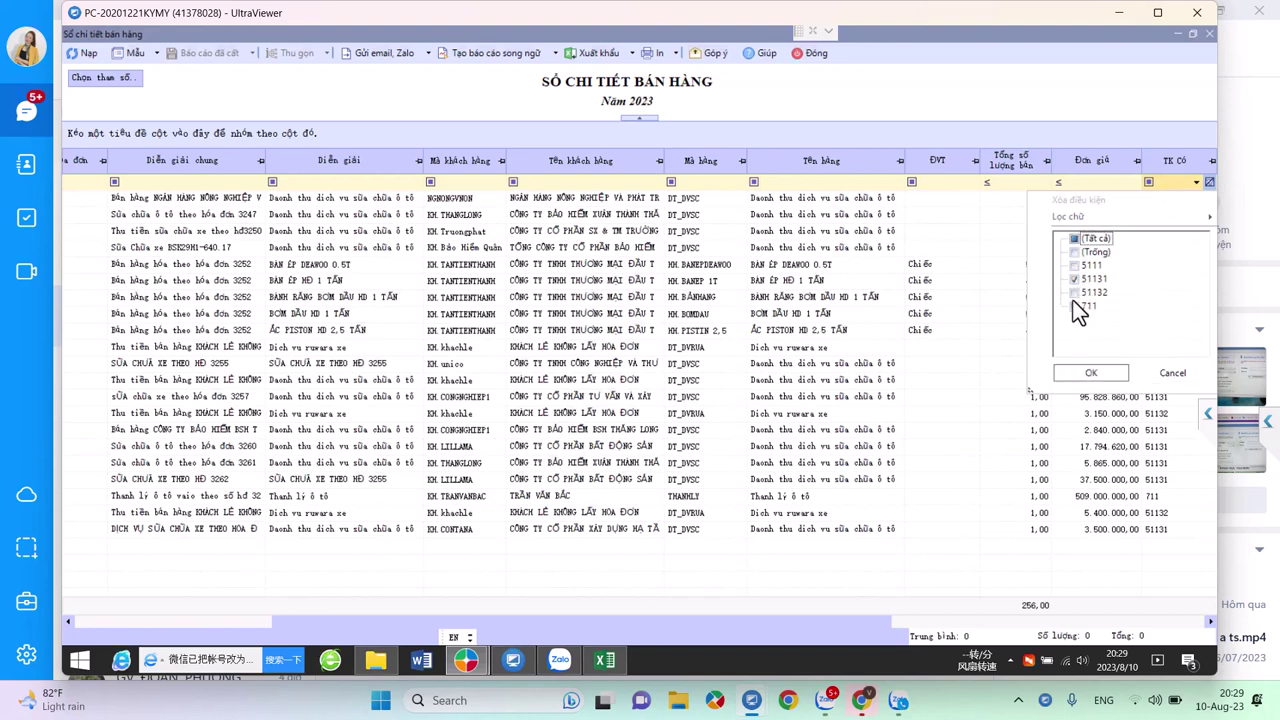
left_click(1074, 293)
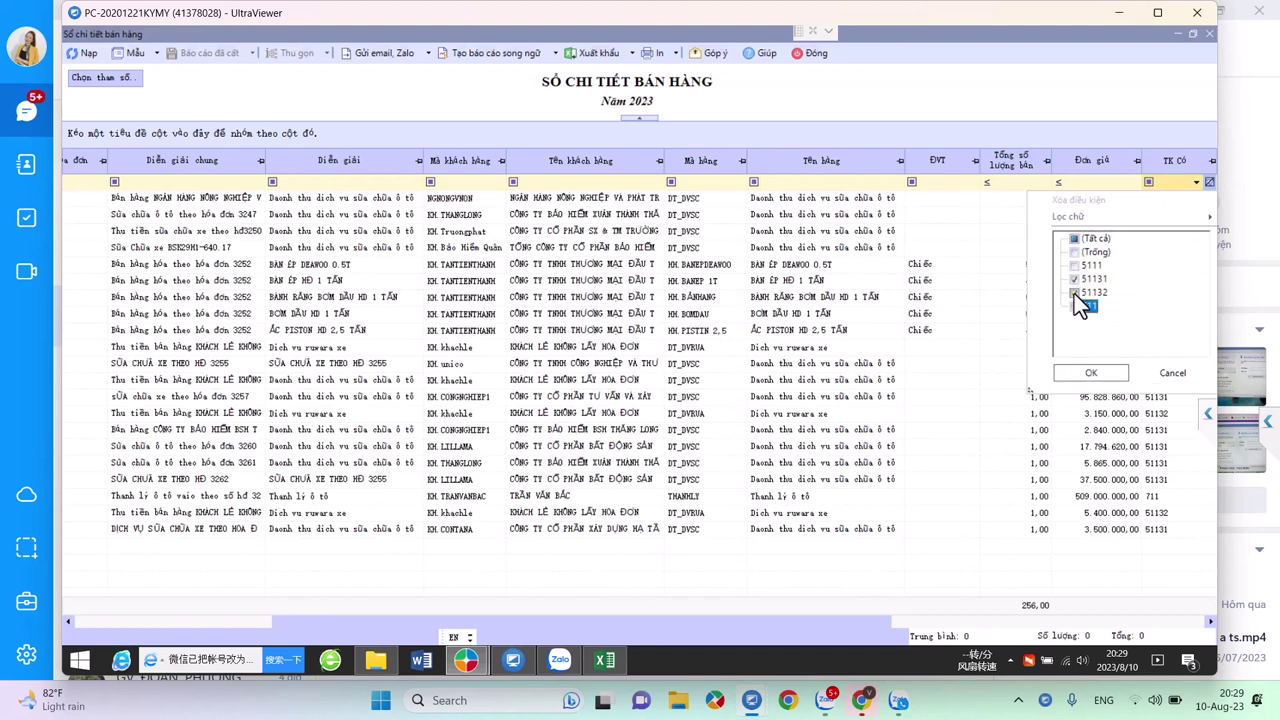
left_click(1107, 378)
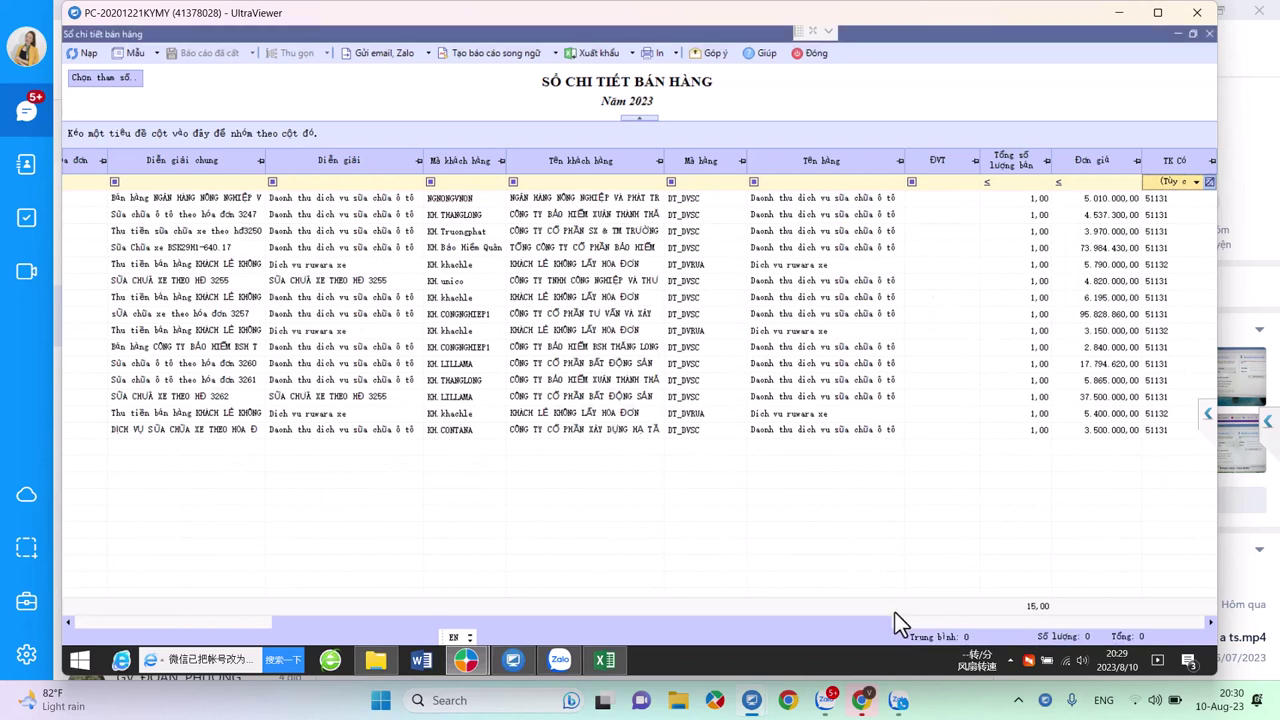
- Filter the report's Mã công trình column by X-HĐ3263, then close the report
left_click(1168, 630)
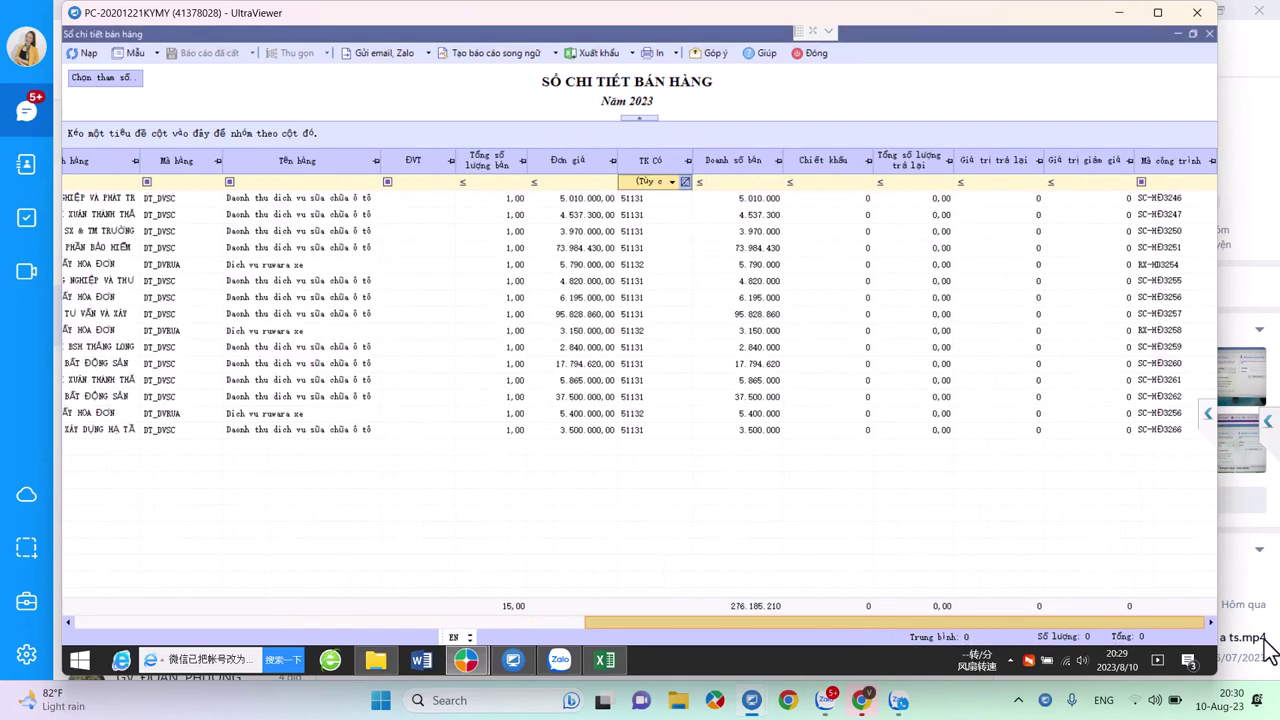
left_click(1160, 184)
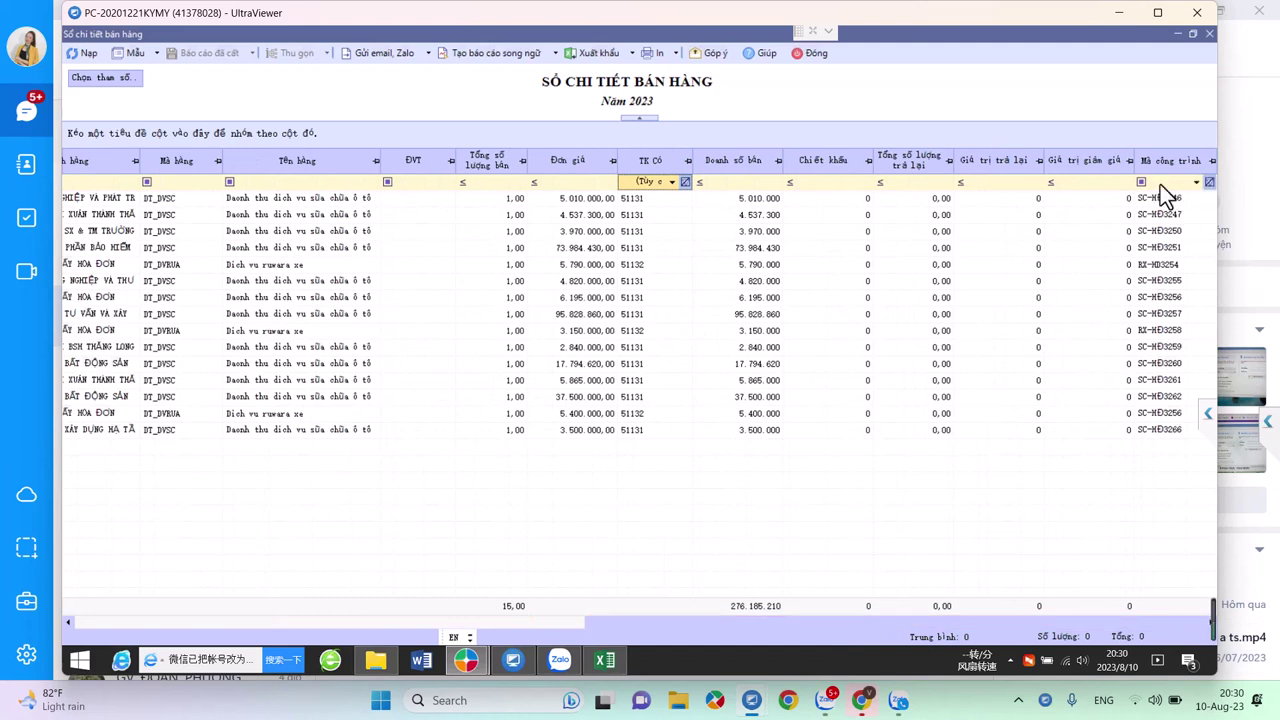
type("X-HĐ3263")
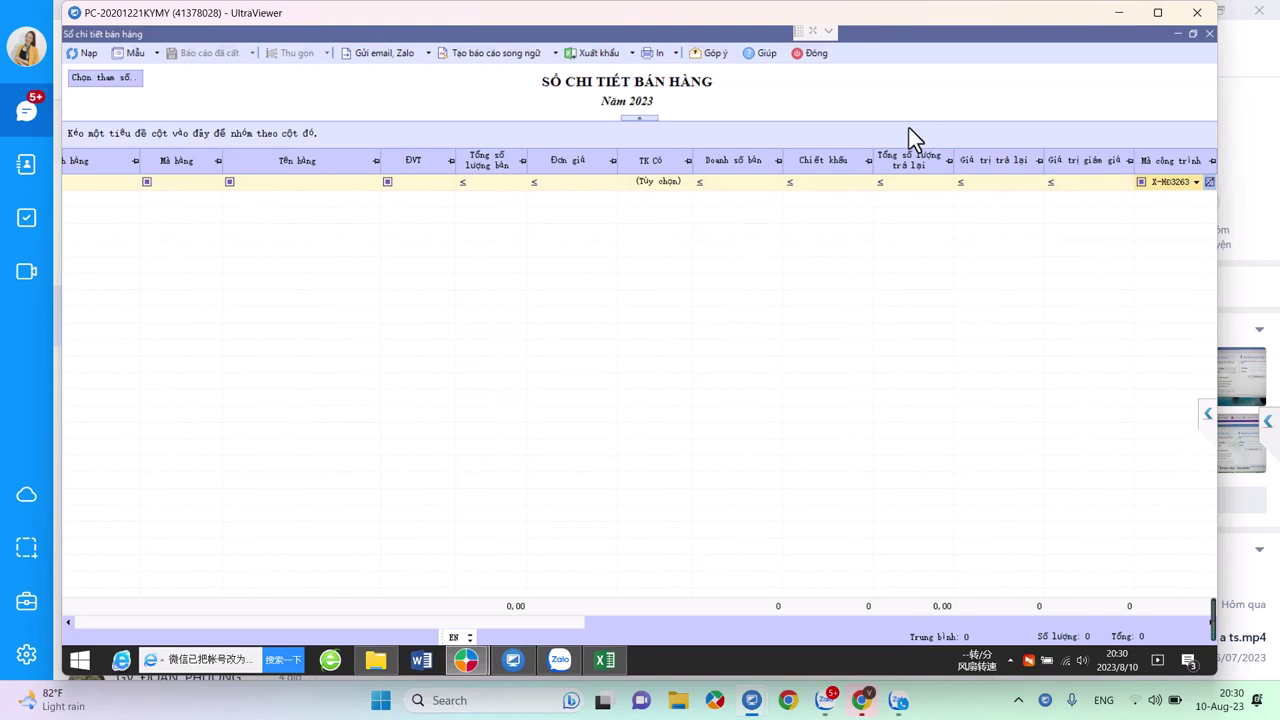
left_click(810, 55)
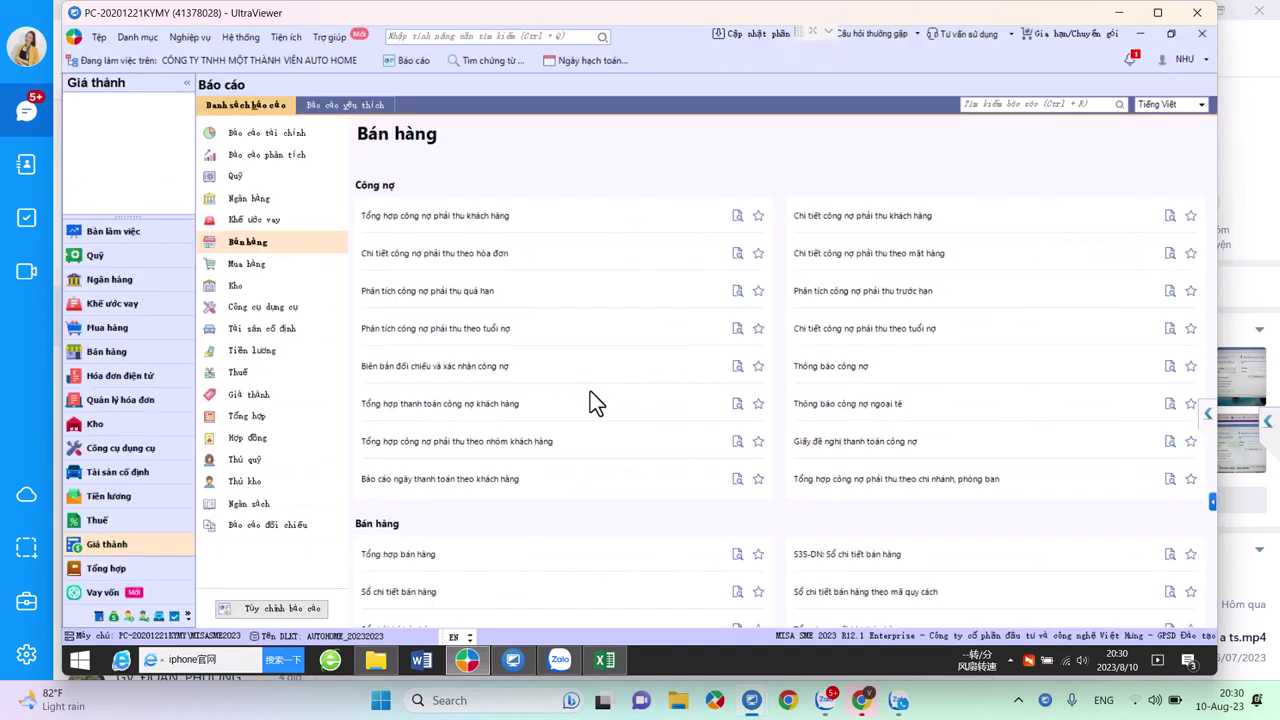
- Open the Công trình shared cost allocation for the RXE costing period 01/01/2023 to 31/12/2023
left_click(107, 545)
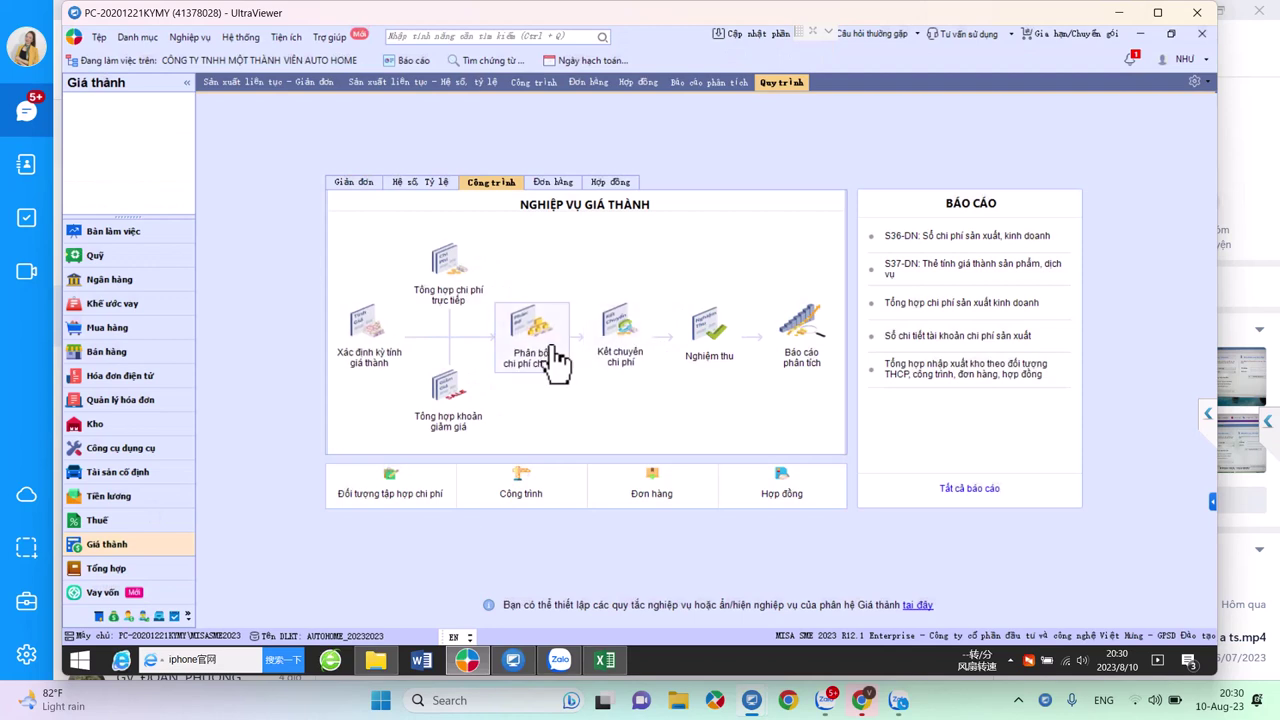
left_click(630, 345)
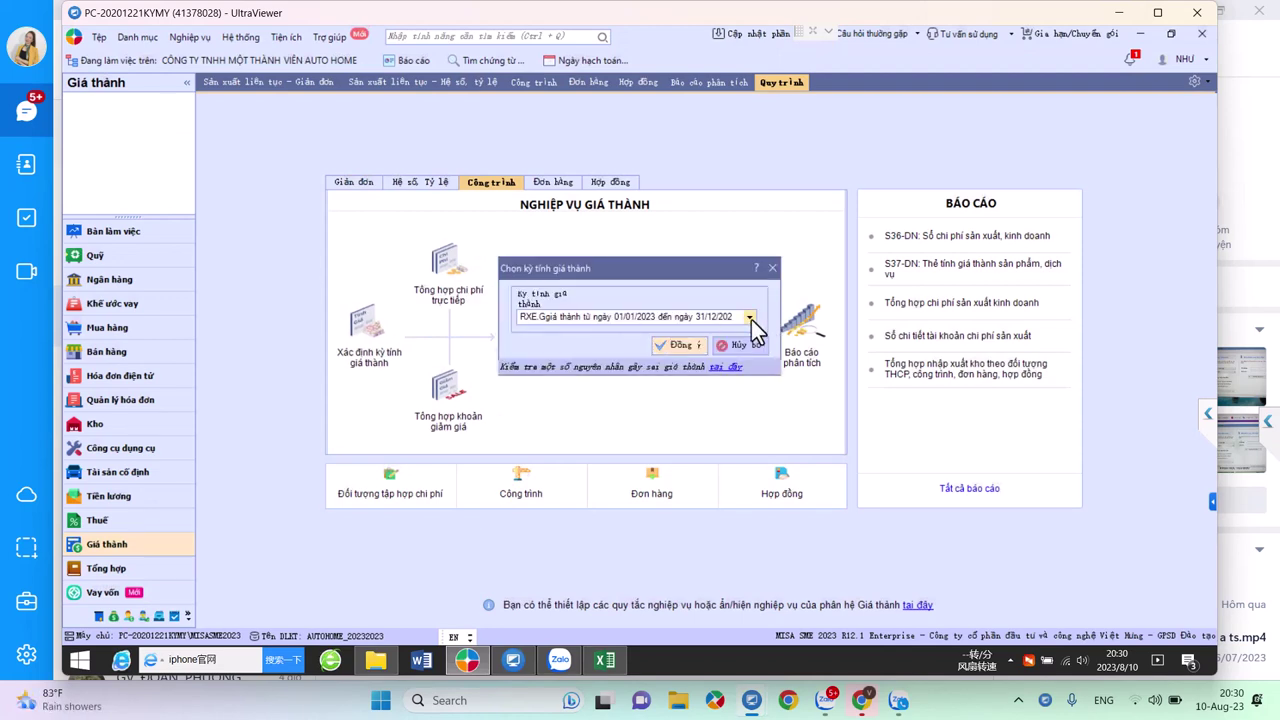
left_click(682, 346)
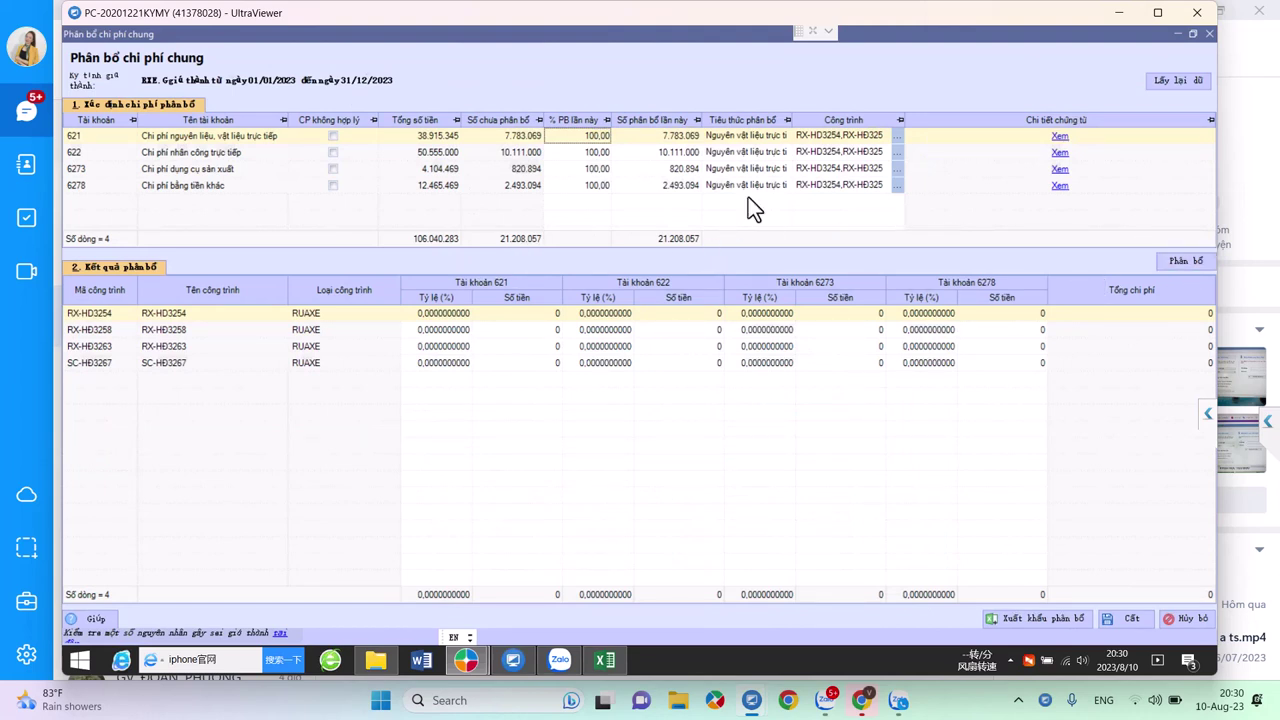
- Set the allocation basis to Doanh thu for account 621 and apply it to accounts 622, 6273 and 6278
left_click(789, 137)
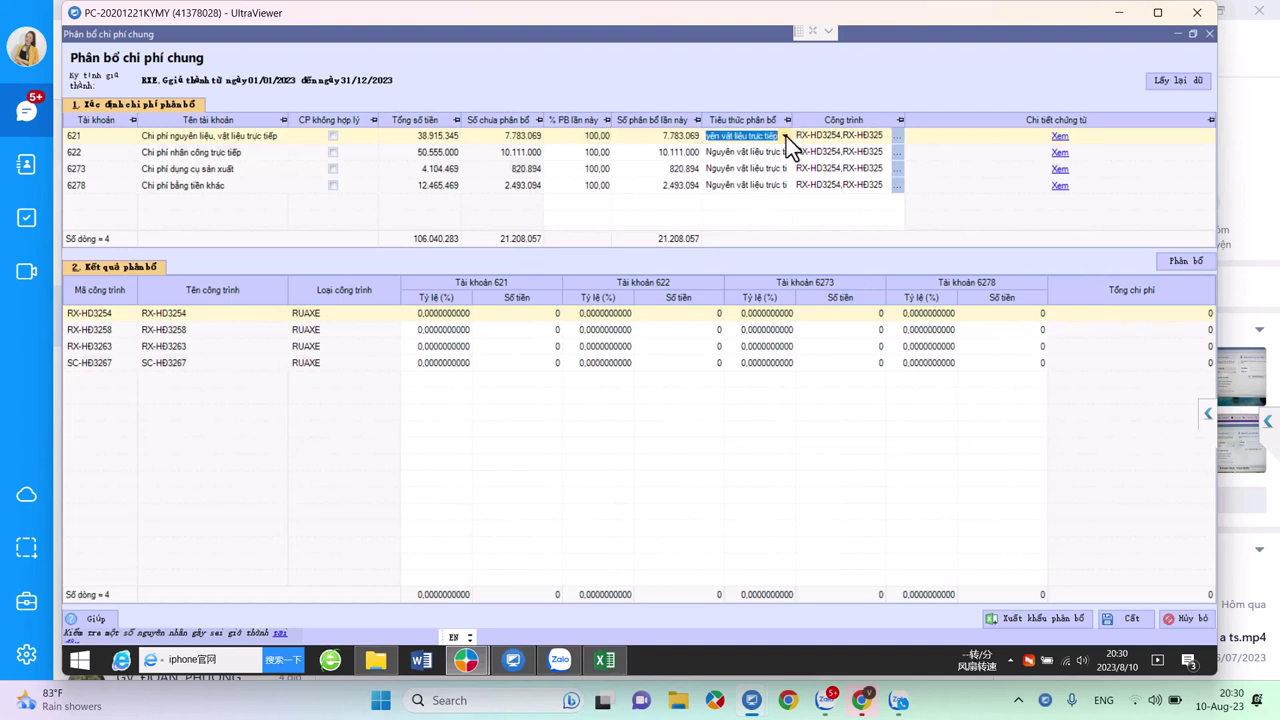
left_click(786, 136)
left_click(703, 187)
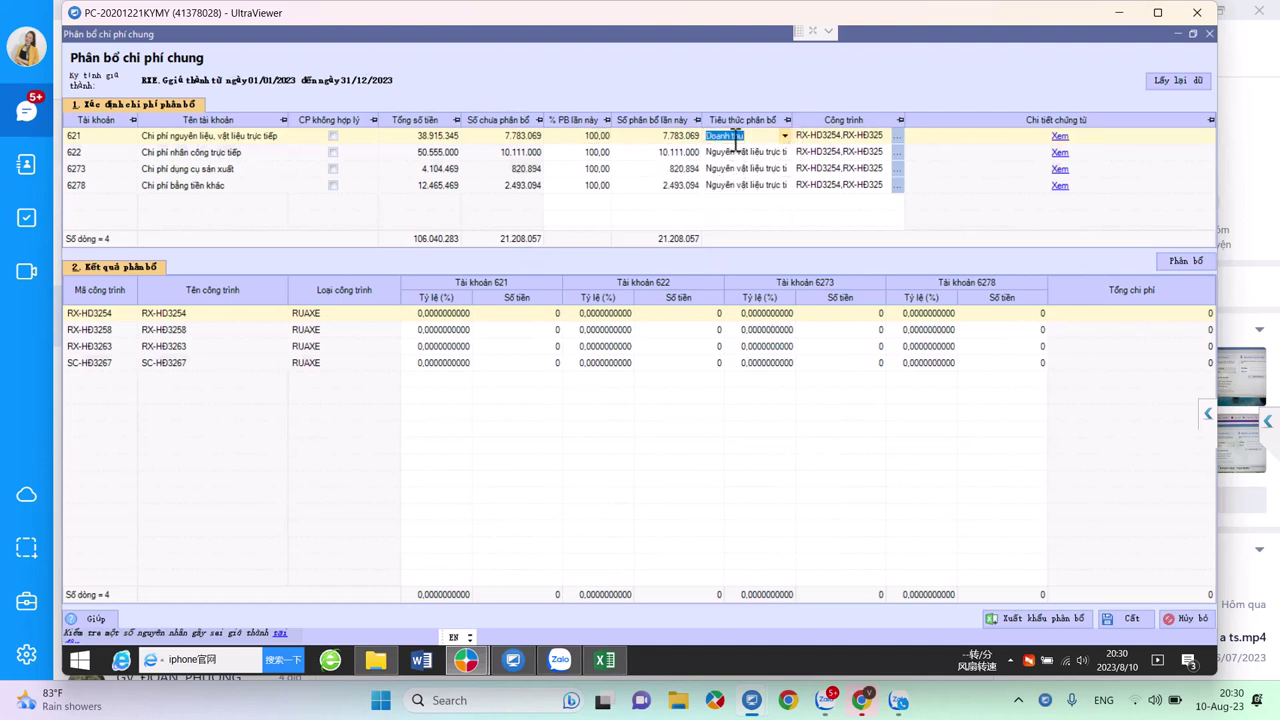
right_click(762, 149)
left_click(775, 165)
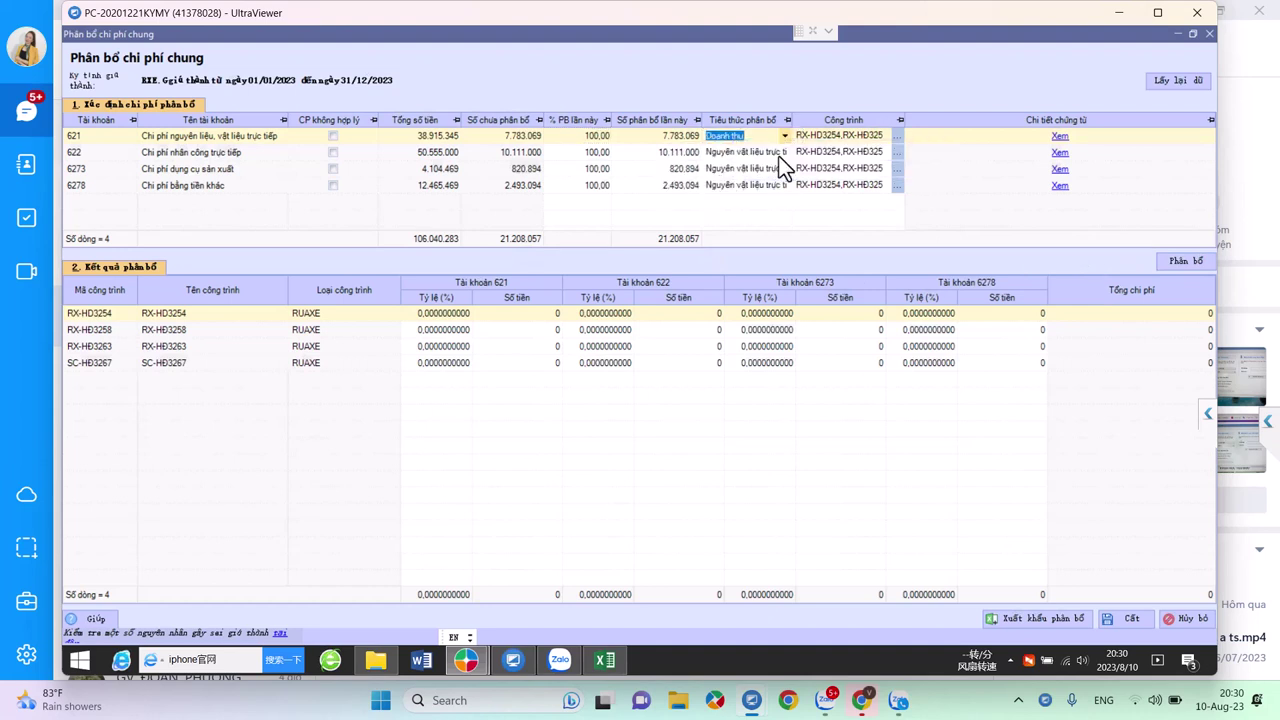
- Allocate the shared costs across the RUAXE projects and save the allocation
left_click(1166, 259)
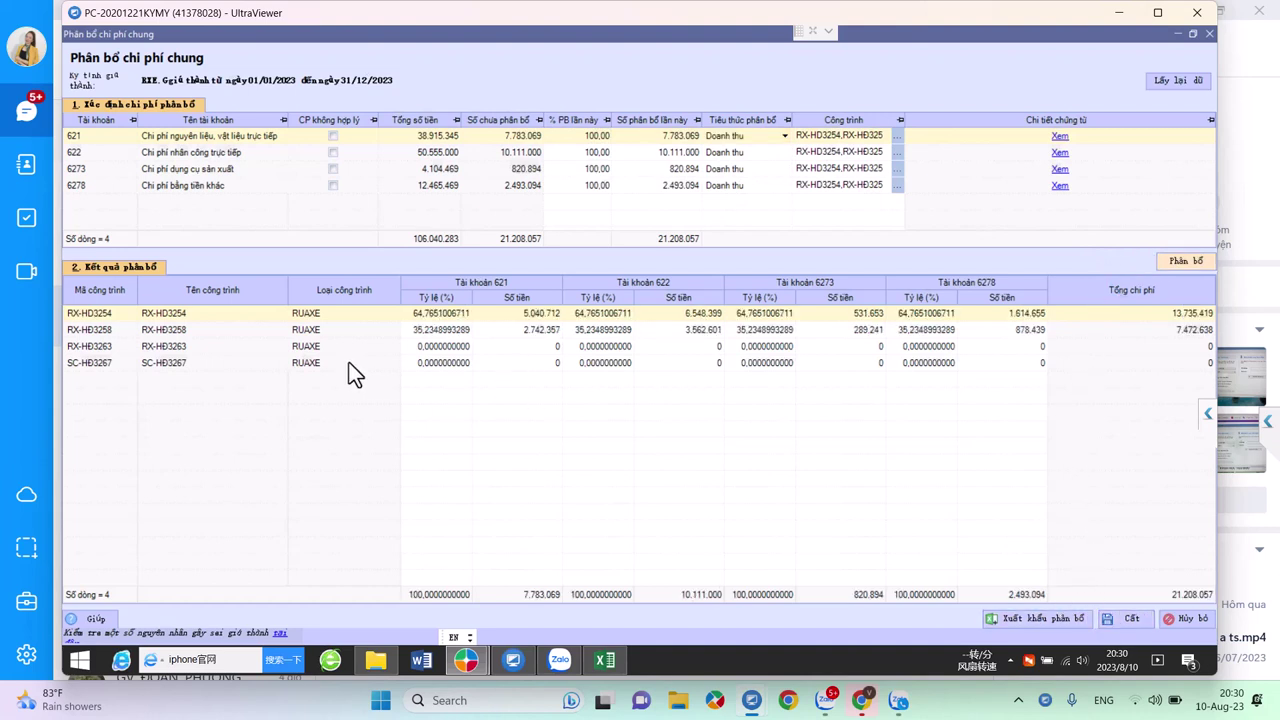
left_click(187, 347)
left_click(180, 364)
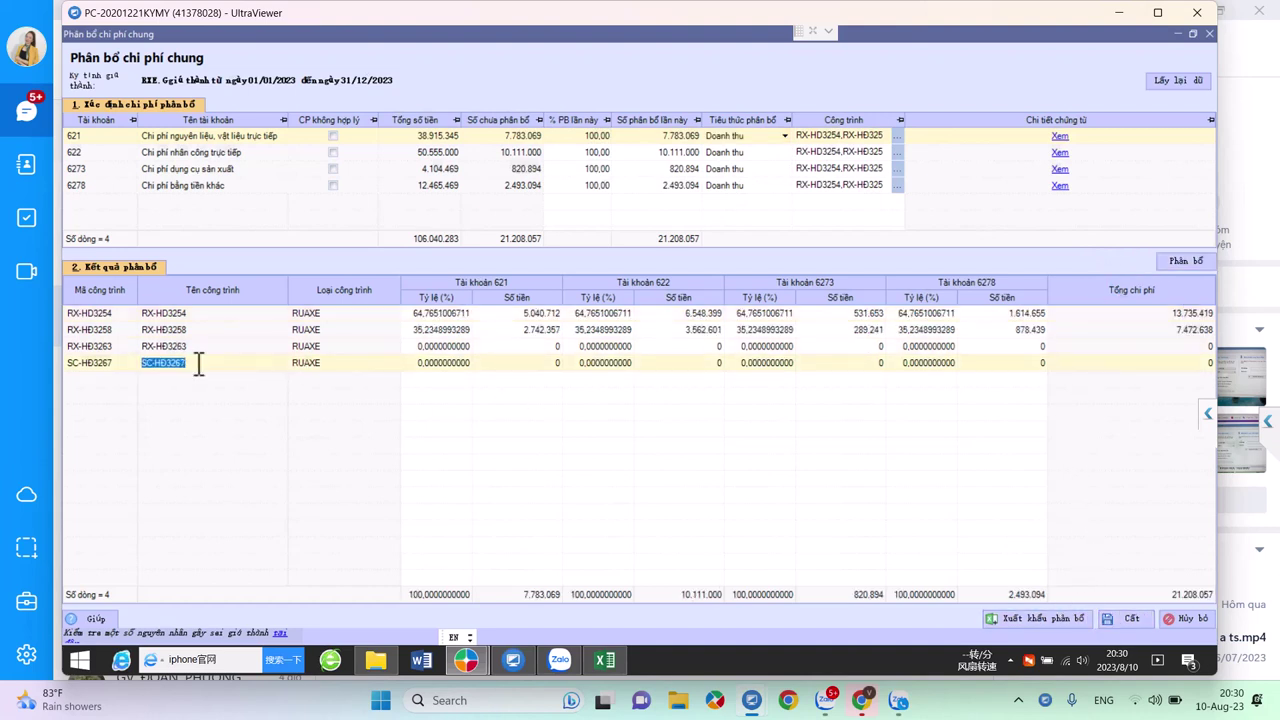
left_click(1127, 619)
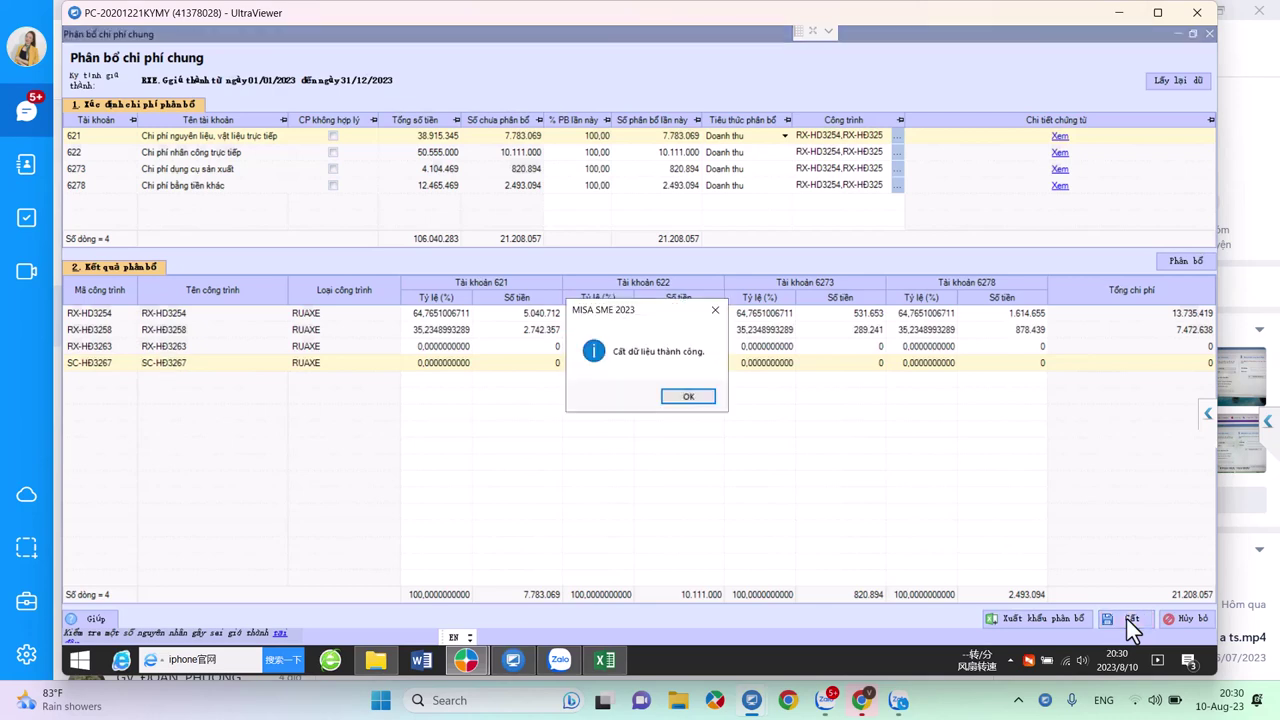
left_click(688, 396)
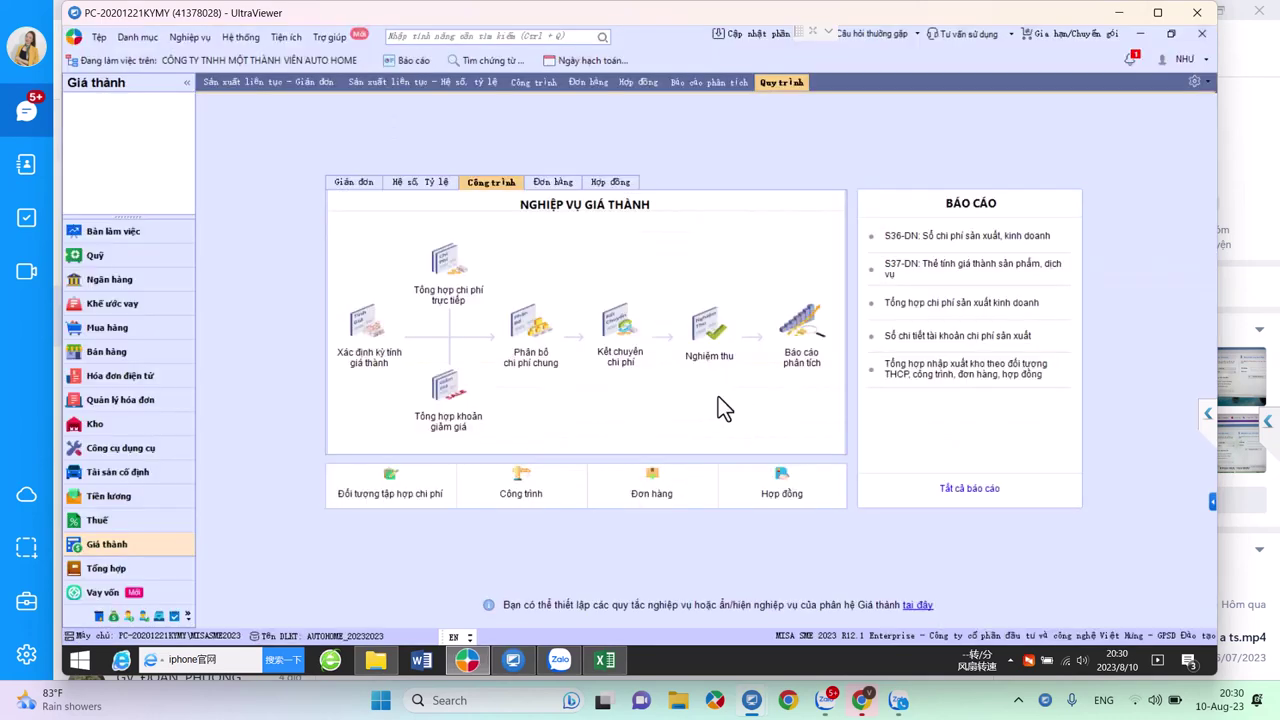
- Create, save and post a Kết chuyển chi phí voucher for the RXE costing period 01/01/2023 to 31/12/2023
left_click(627, 318)
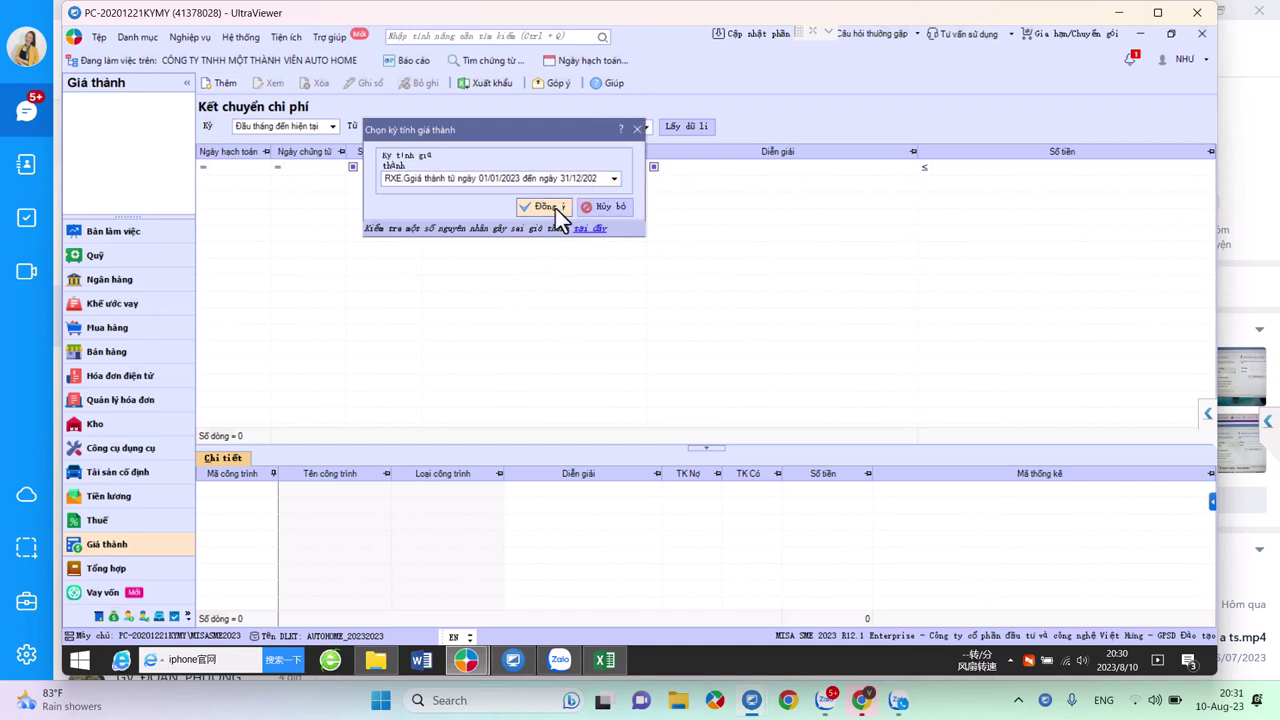
left_click(555, 208)
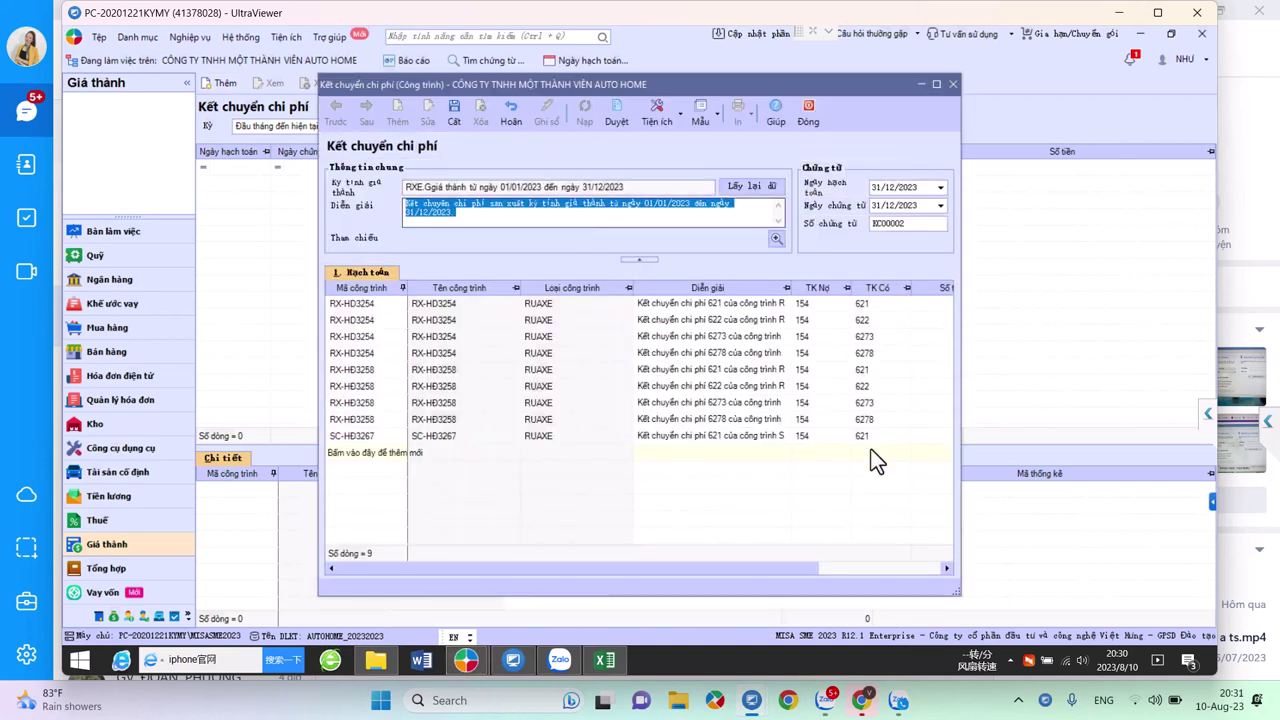
left_click_drag(757, 570, 980, 597)
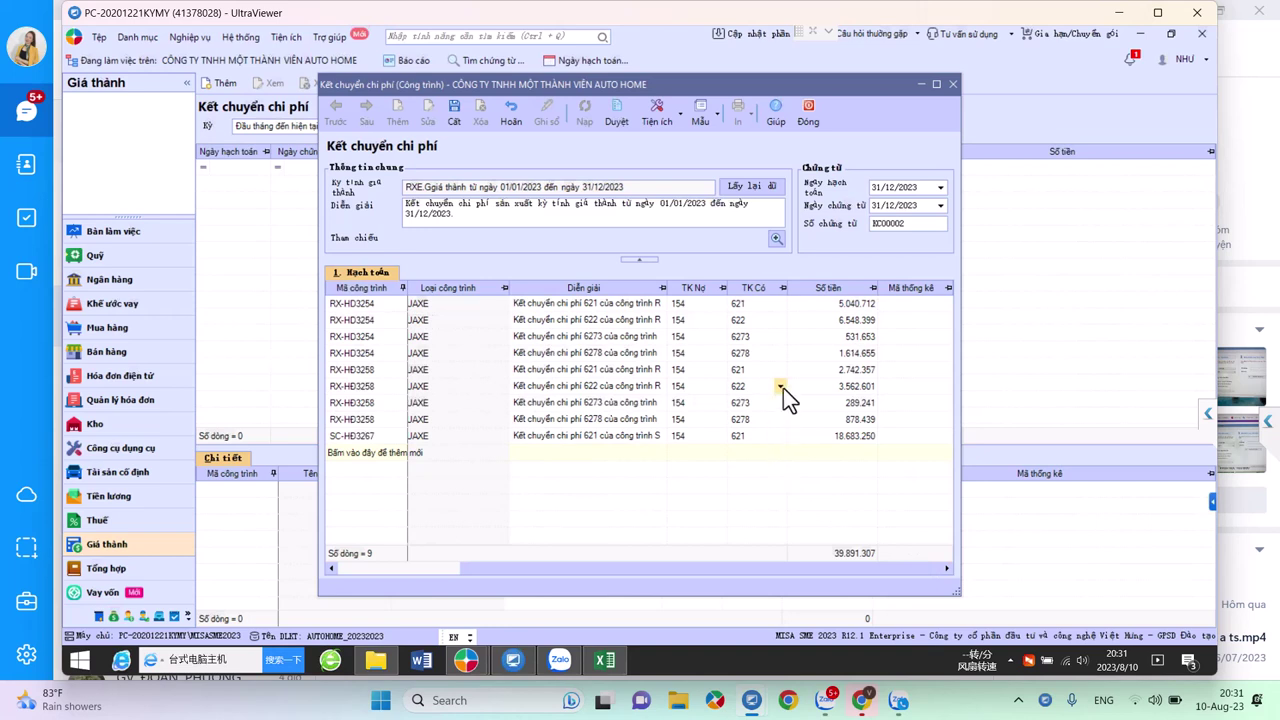
left_click(460, 120)
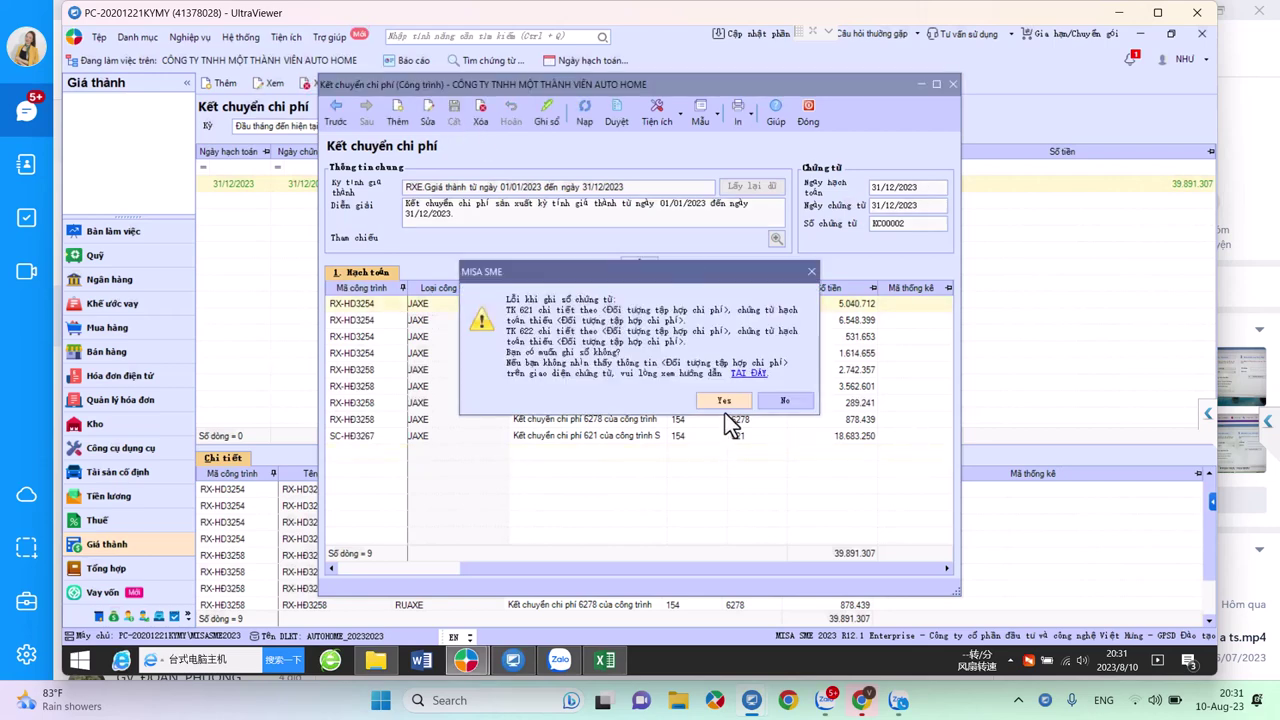
left_click(721, 401)
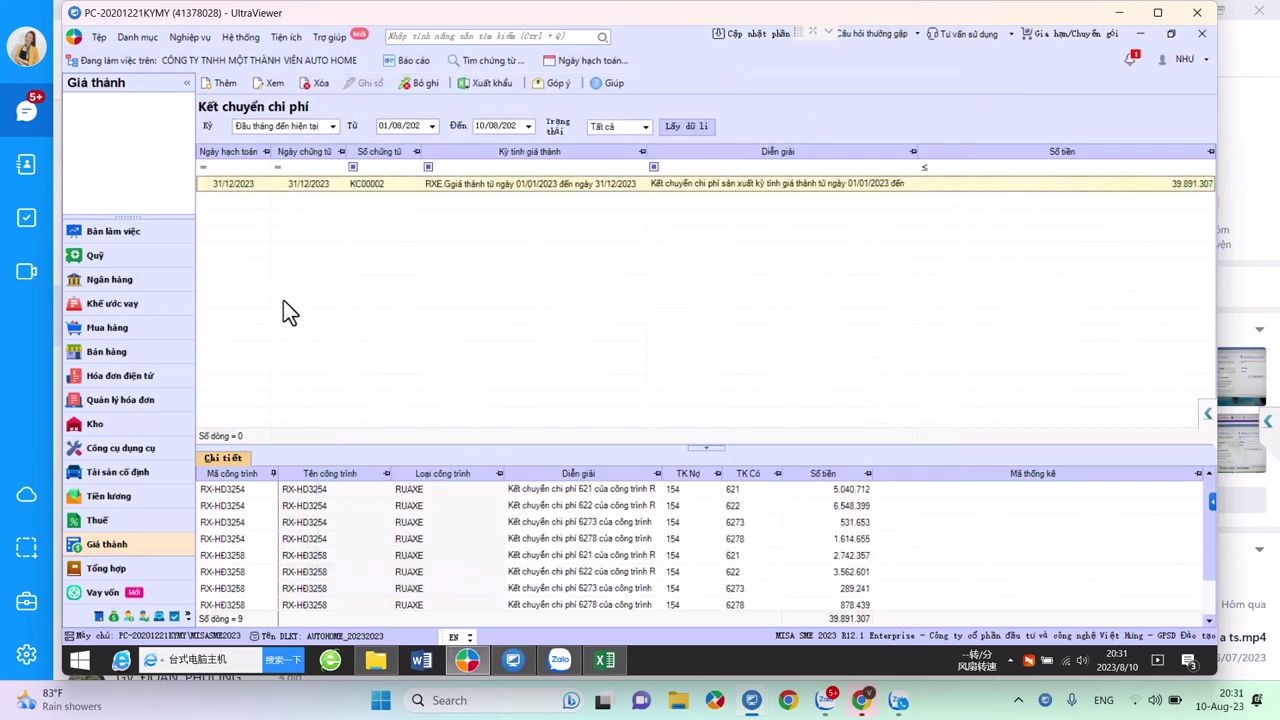
- Open the Công trình acceptance (Nghiệm thu) and start a new one for the RXE costing period 01/01/2023 to 31/12/2023
left_click(106, 547)
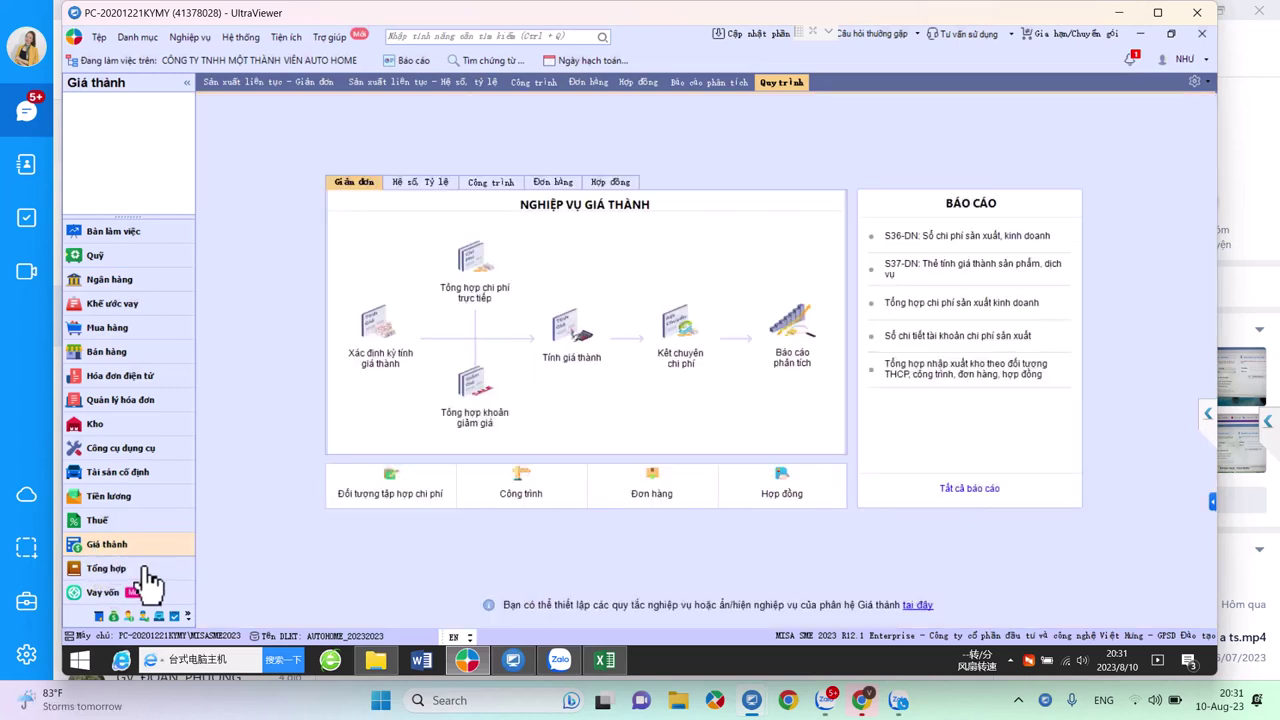
left_click(491, 183)
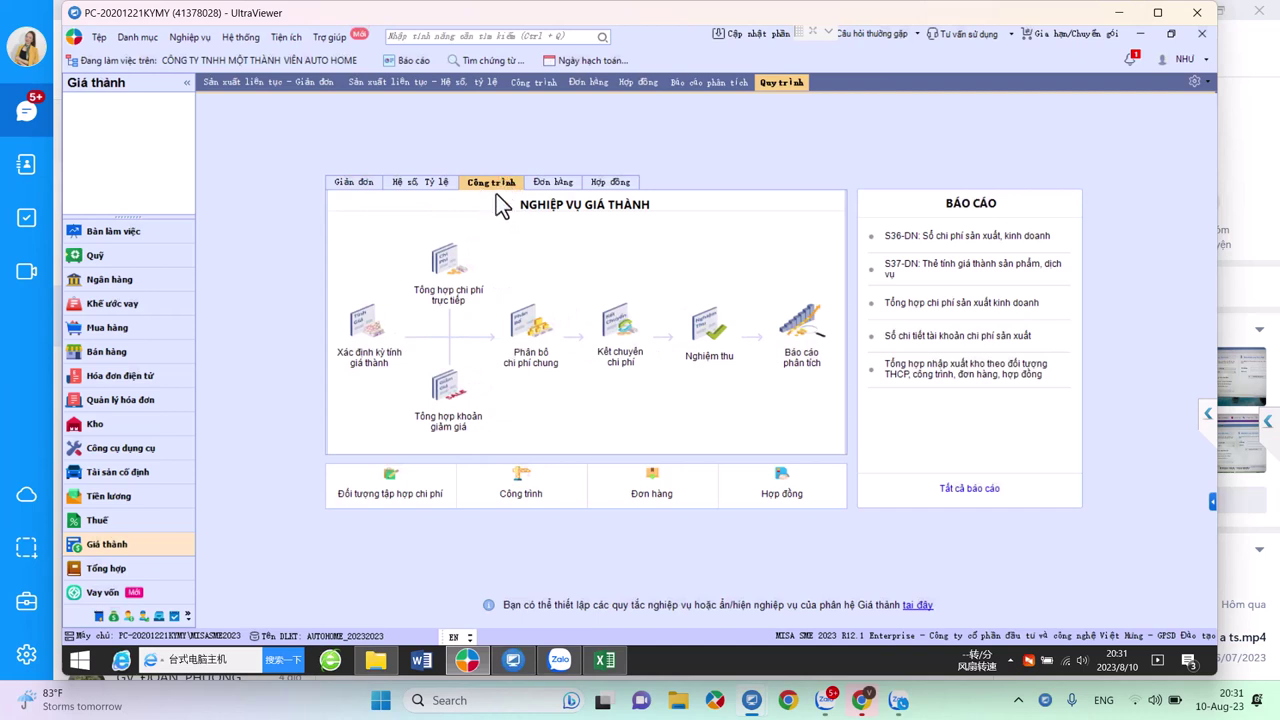
scroll(705, 340, "down", 1)
left_click(686, 328)
left_click(705, 460)
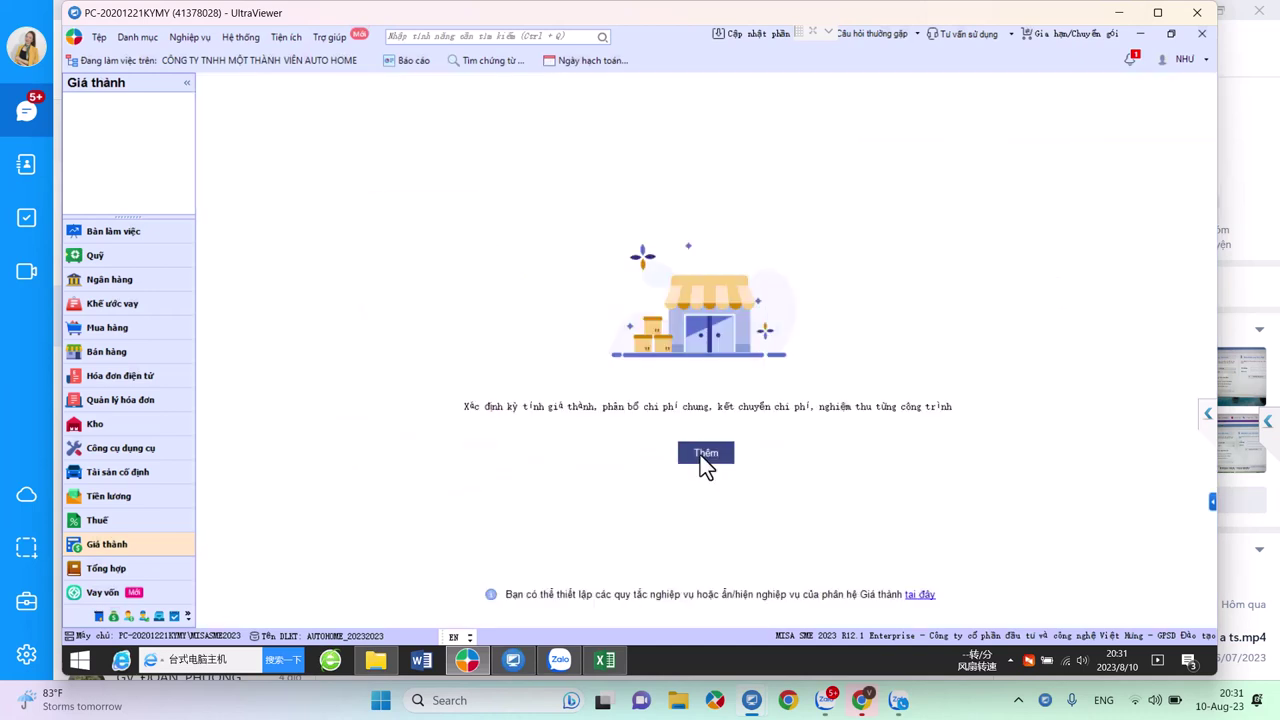
- Compare Doanh thu with Số chưa nghiệm thu for projects RX-HĐ3254, RX-HĐ3258 and SC-HĐ3267, and cancel the period selection
left_click(463, 309)
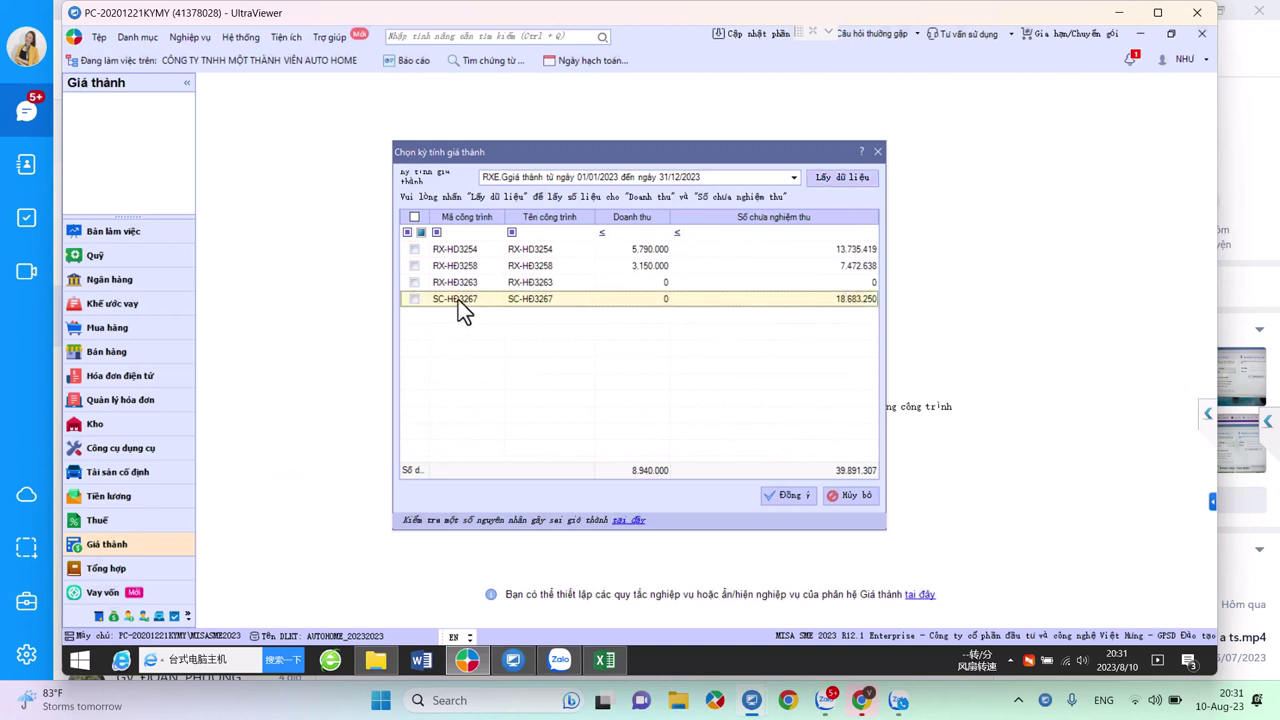
left_click(648, 250)
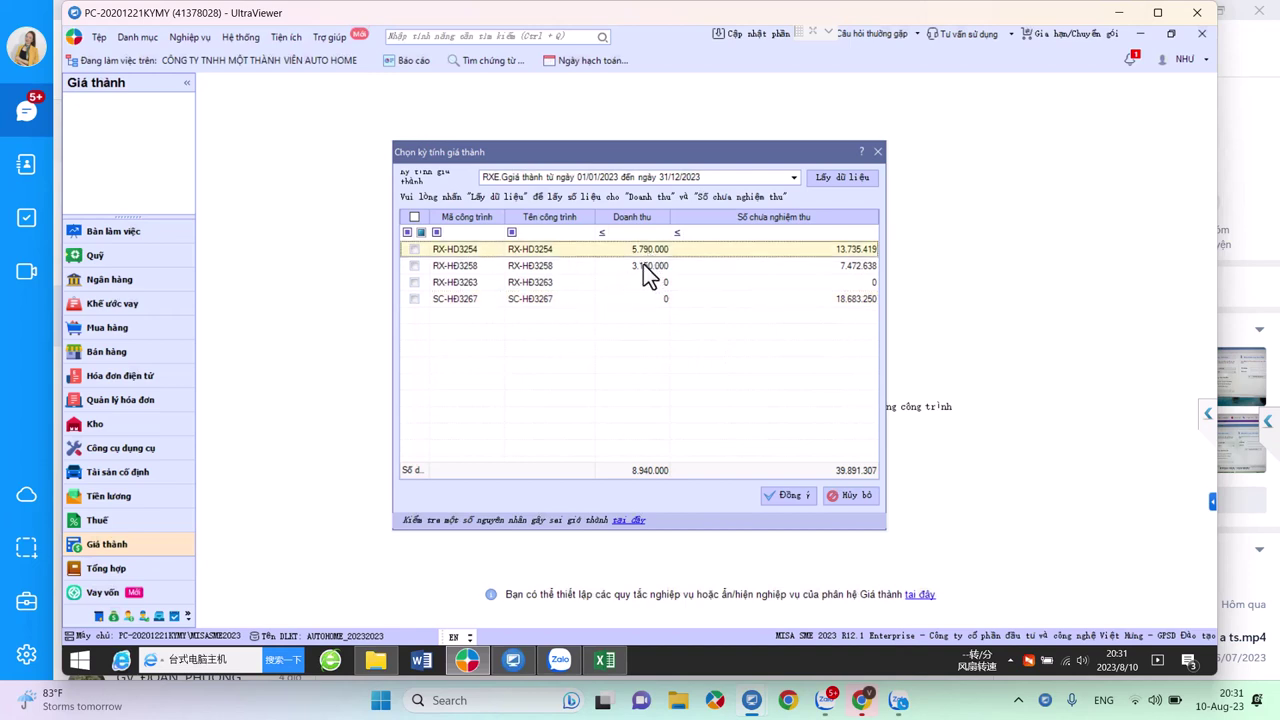
left_click(655, 266)
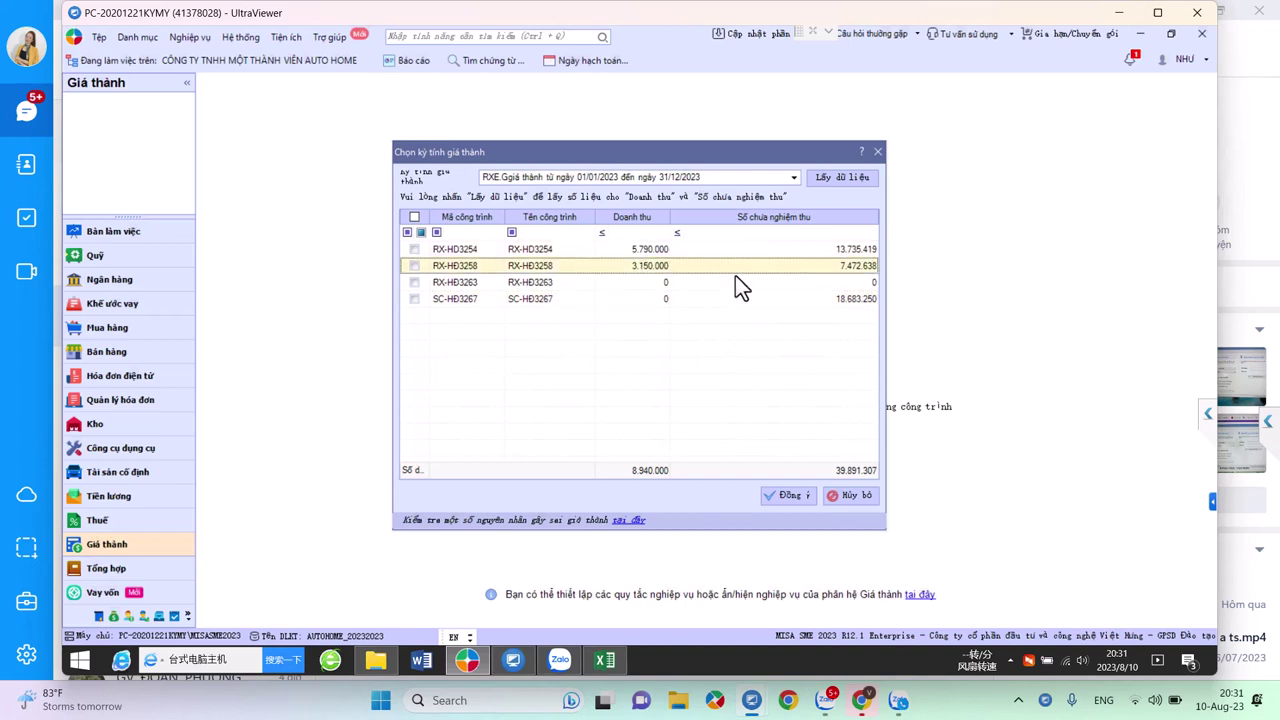
left_click(855, 254)
left_click(854, 265)
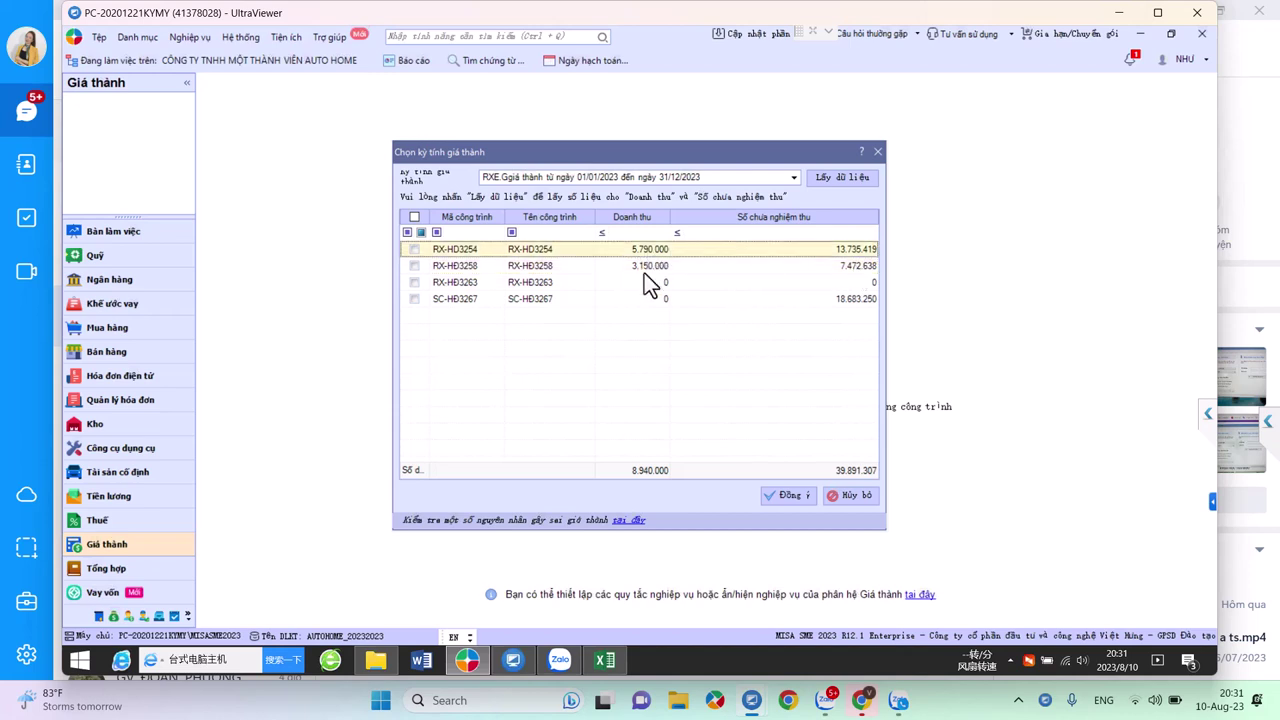
left_click(828, 256)
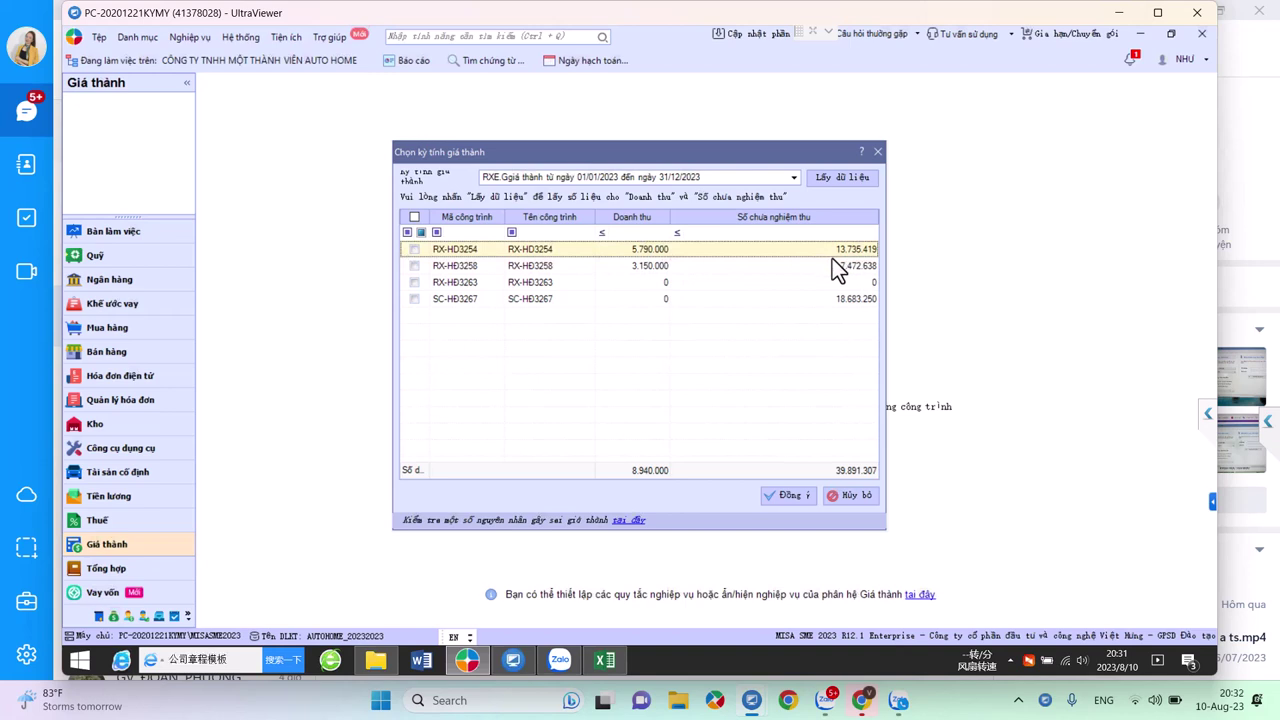
left_click(643, 266)
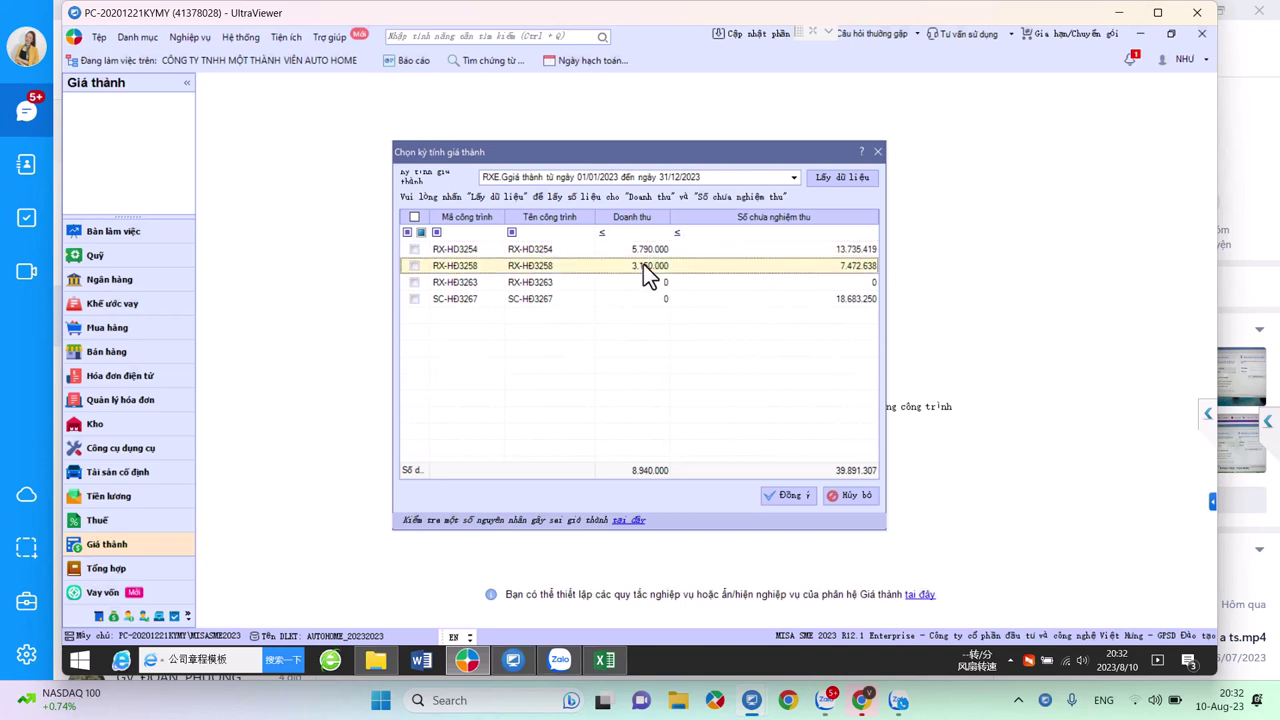
left_click(845, 249)
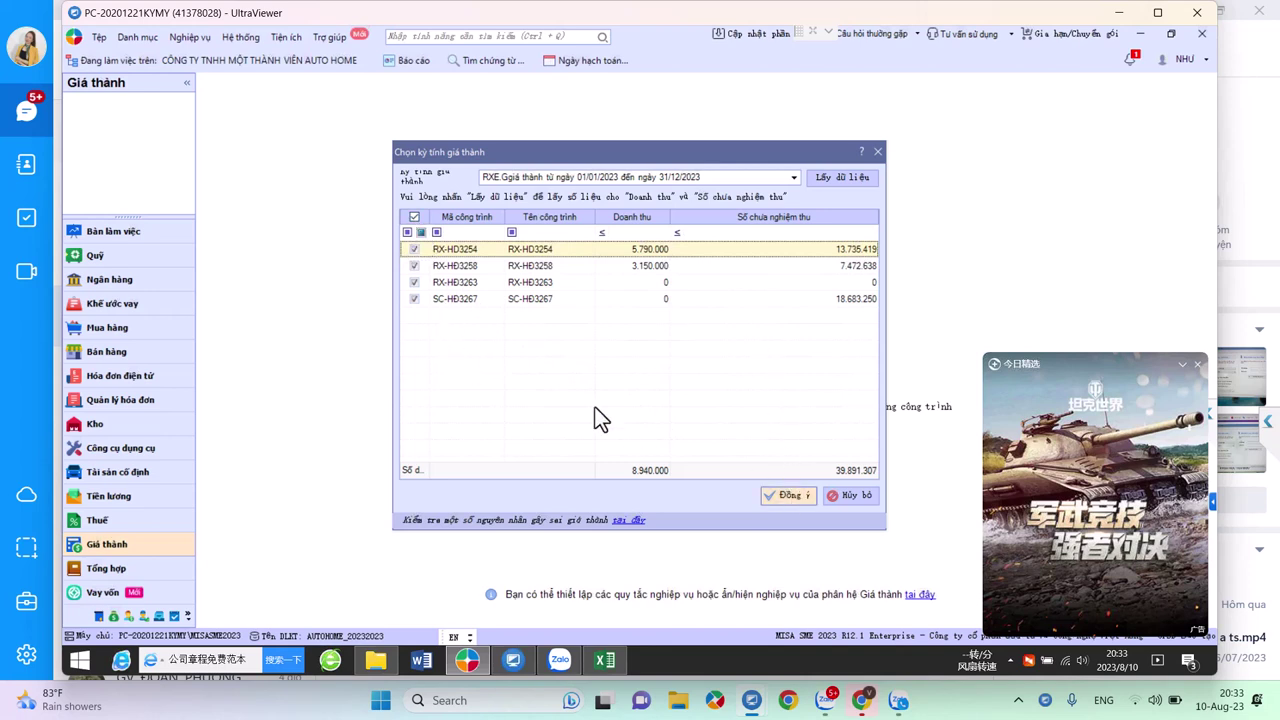
left_click(848, 499)
- Open the voucher search and add a second Ngày hạch toán condition covering 01/01/2023 to 31/12/2023
left_click(409, 65)
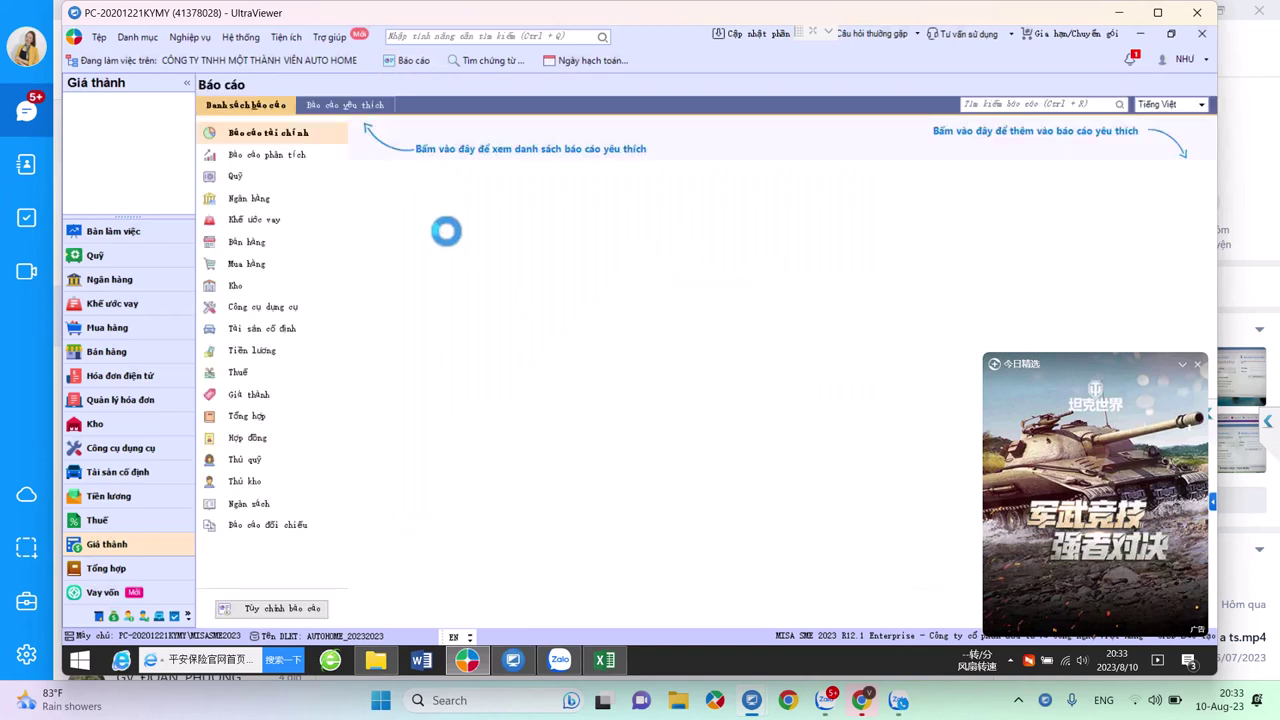
left_click(477, 61)
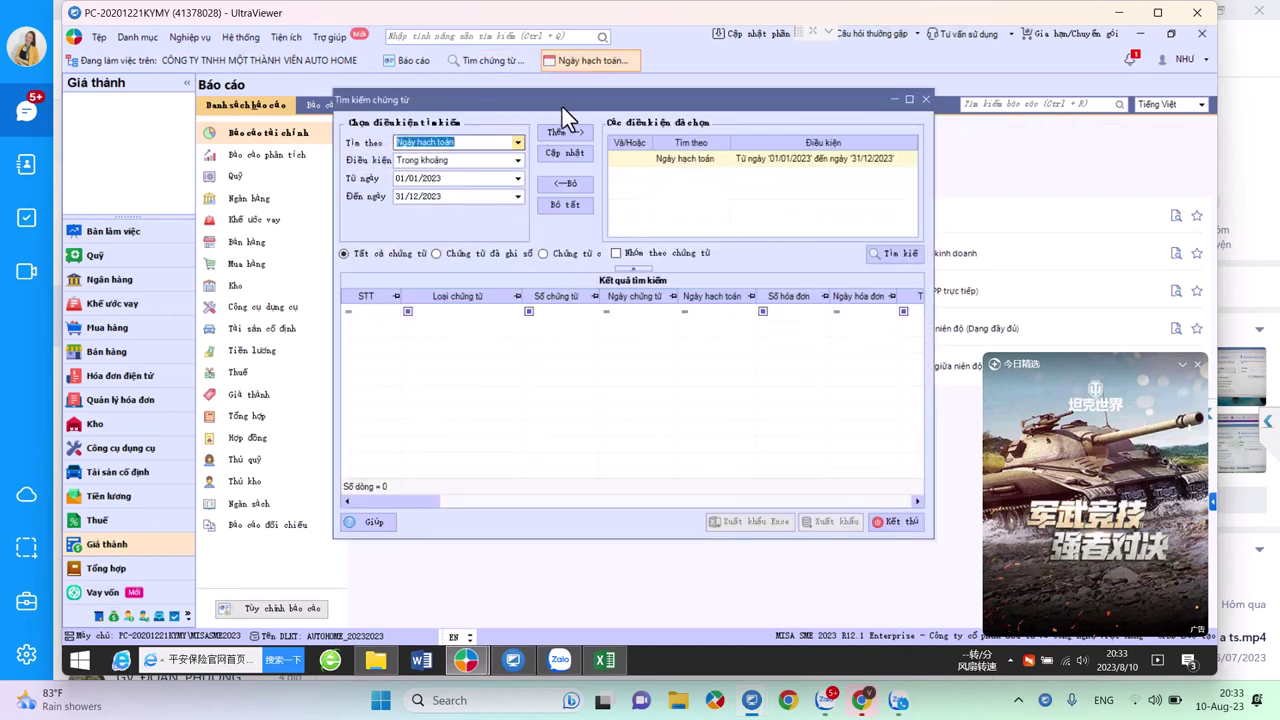
left_click(562, 151)
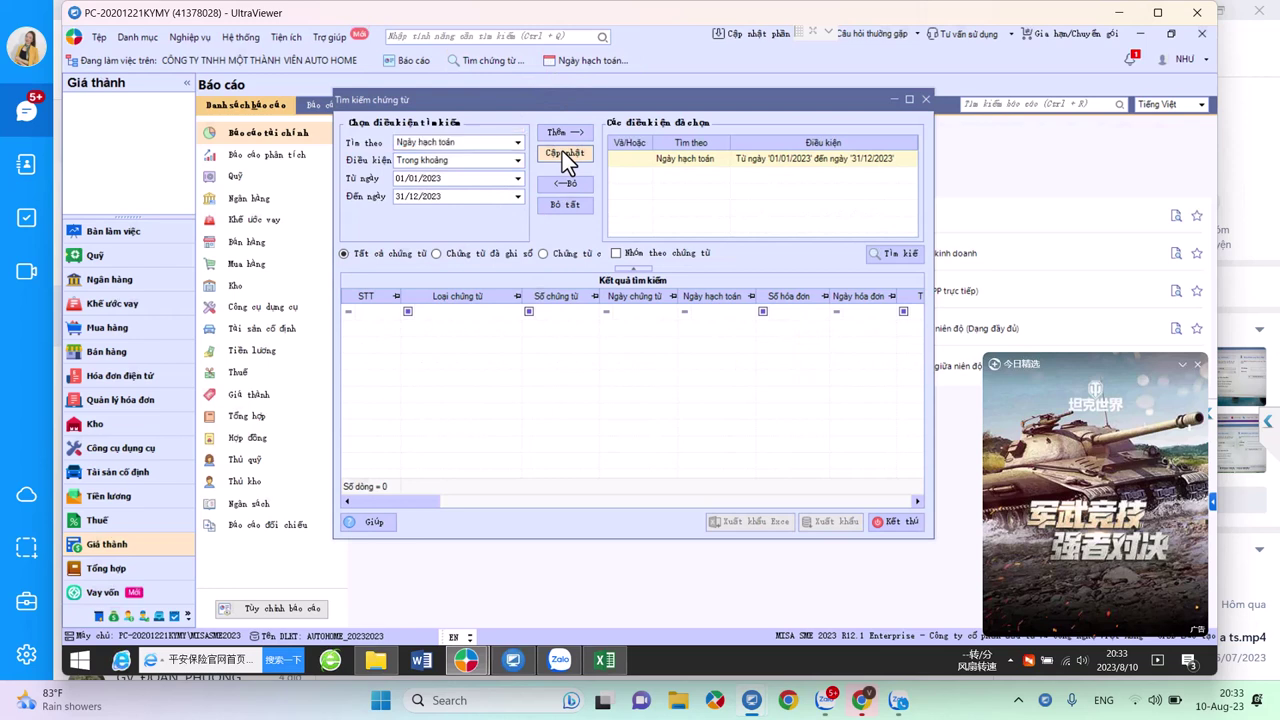
left_click(432, 181)
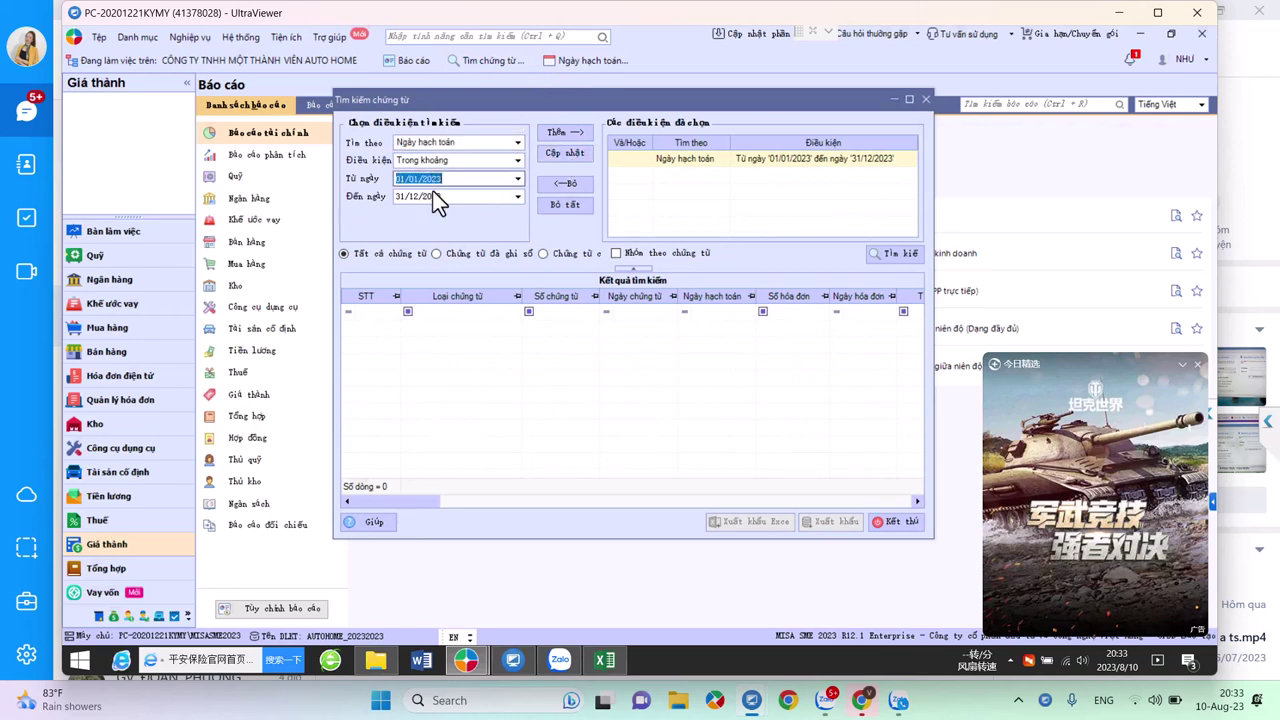
left_click(433, 191)
left_click(440, 178)
left_click(542, 156)
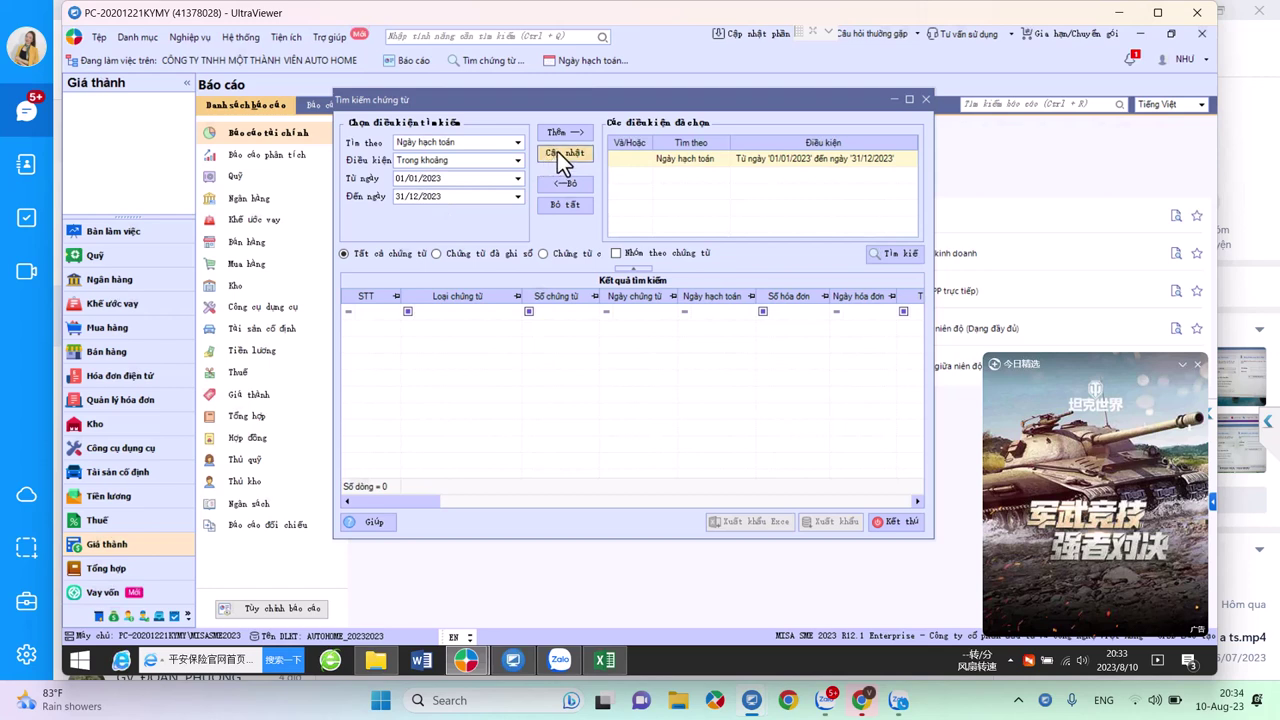
left_click(564, 134)
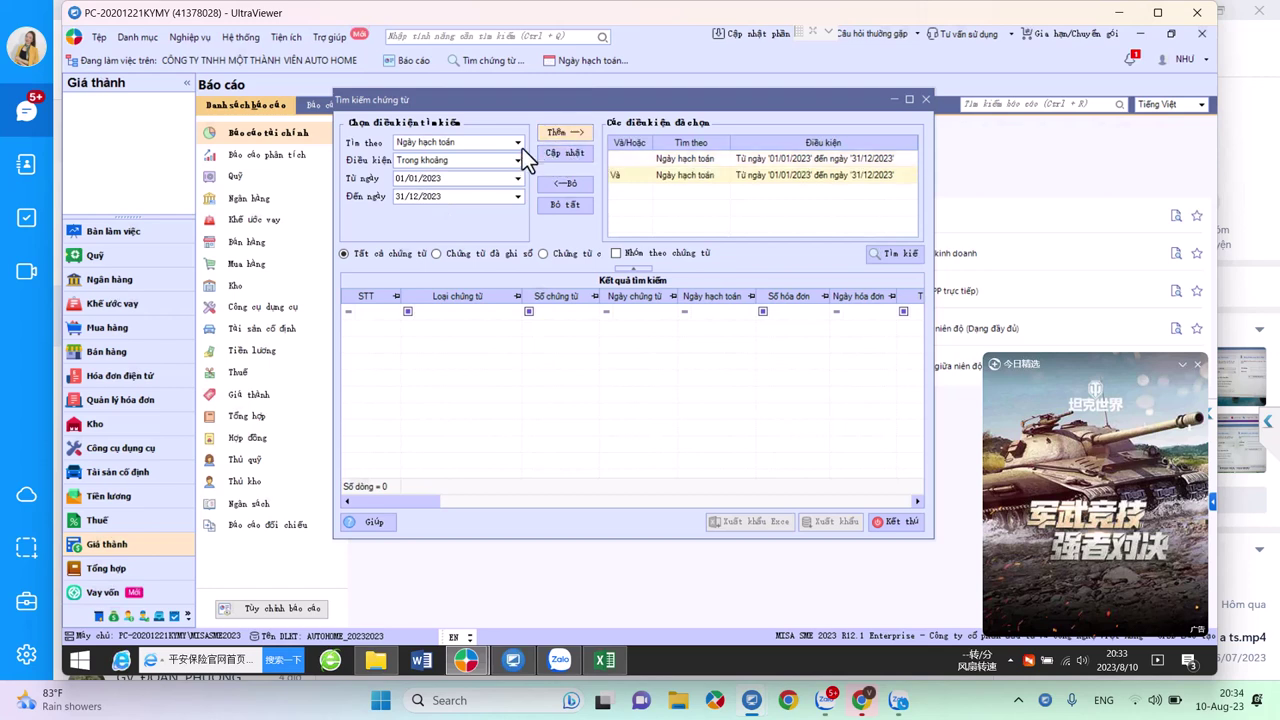
- Replace the second search condition with Công trình Bằng SC-HĐ3267, run the voucher search and enlarge the results
left_click(519, 143)
scroll(493, 238, "down", 3)
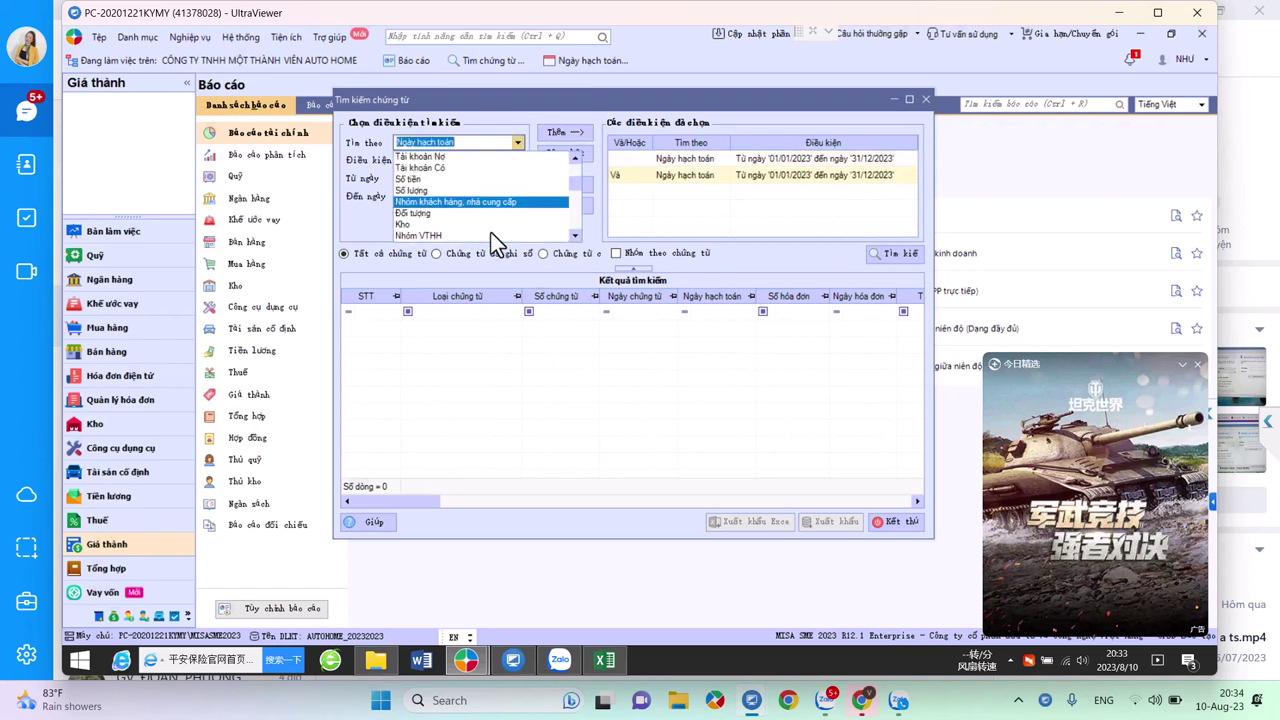
scroll(495, 221, "down", 3)
type("c")
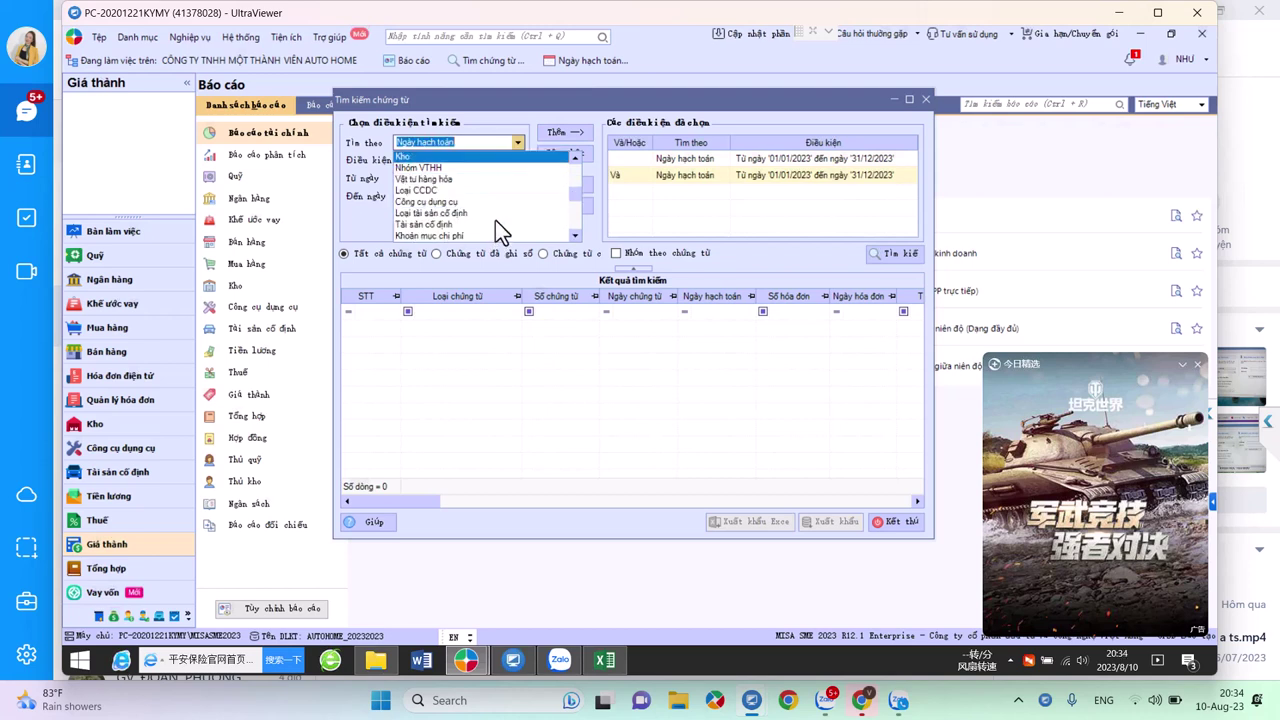
left_click(485, 190)
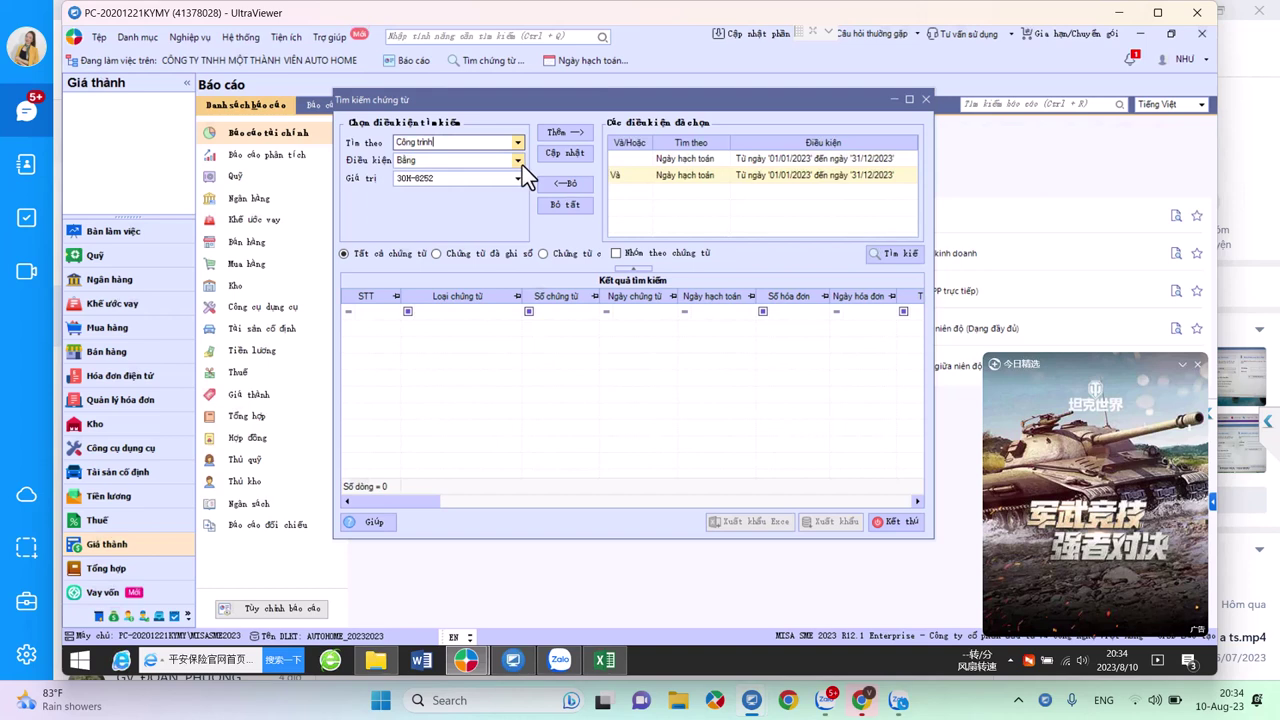
left_click(518, 178)
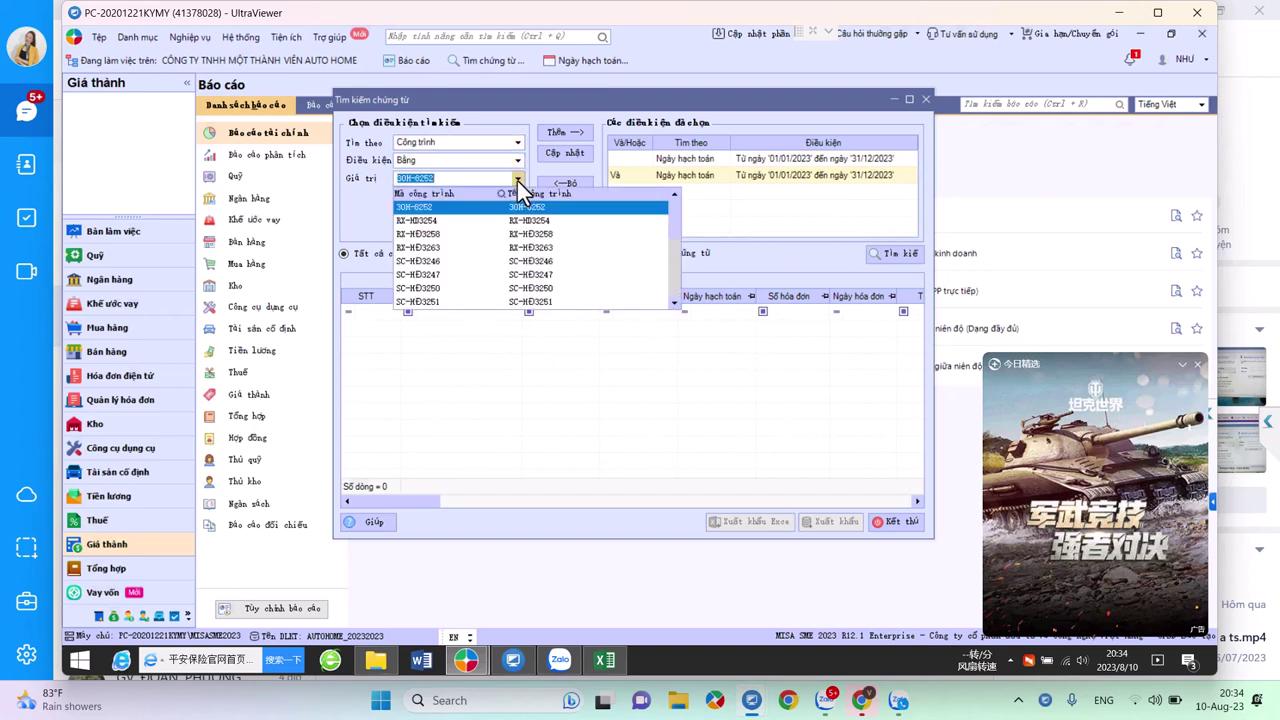
type("SC-HĐ3267")
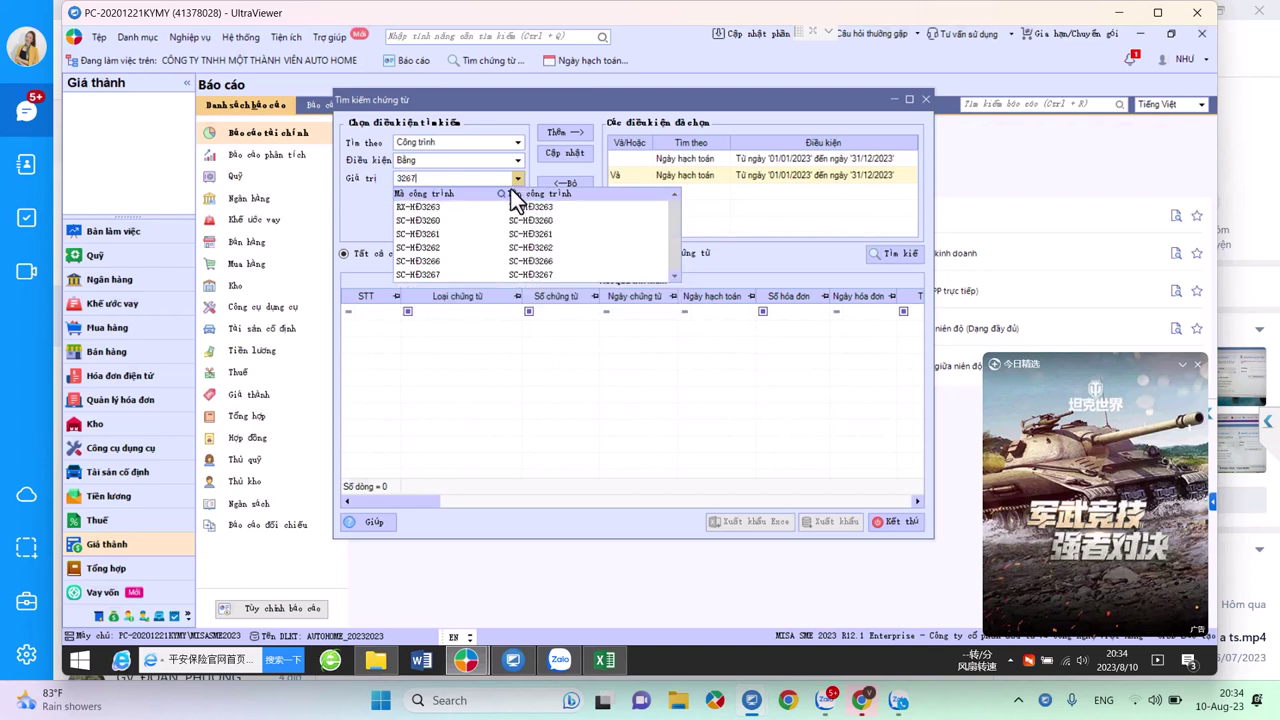
left_click(474, 206)
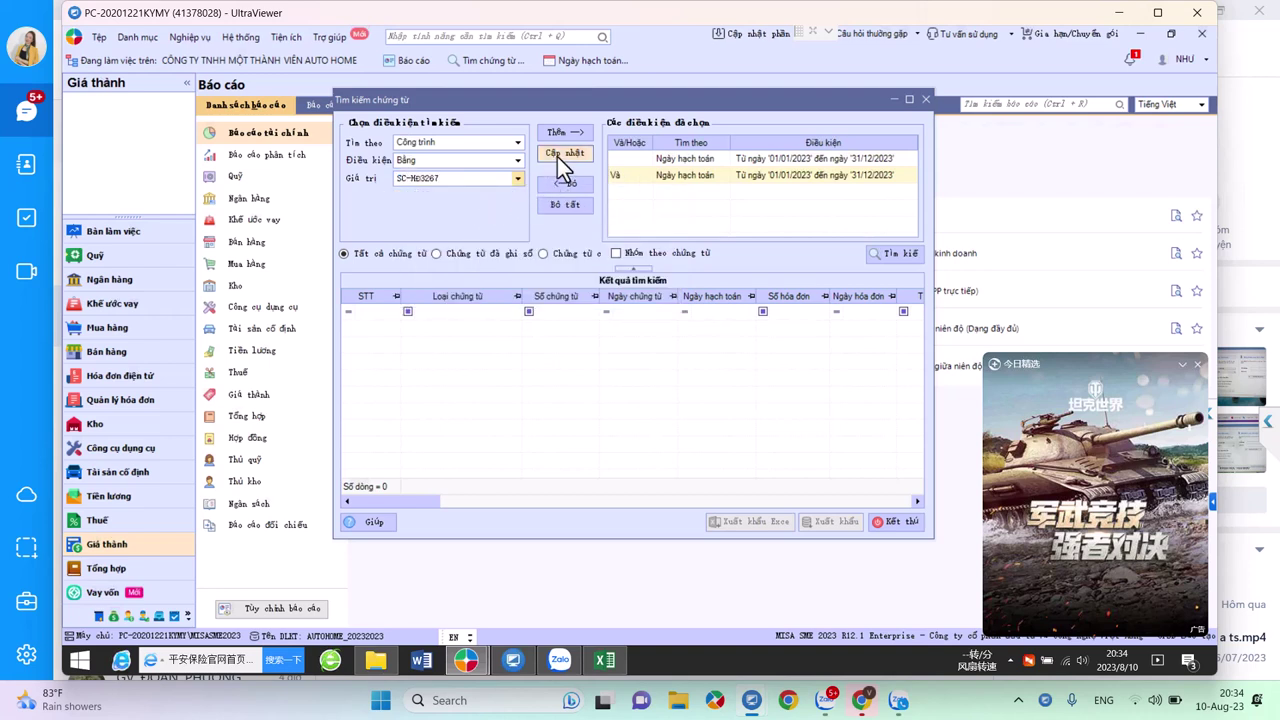
left_click(562, 153)
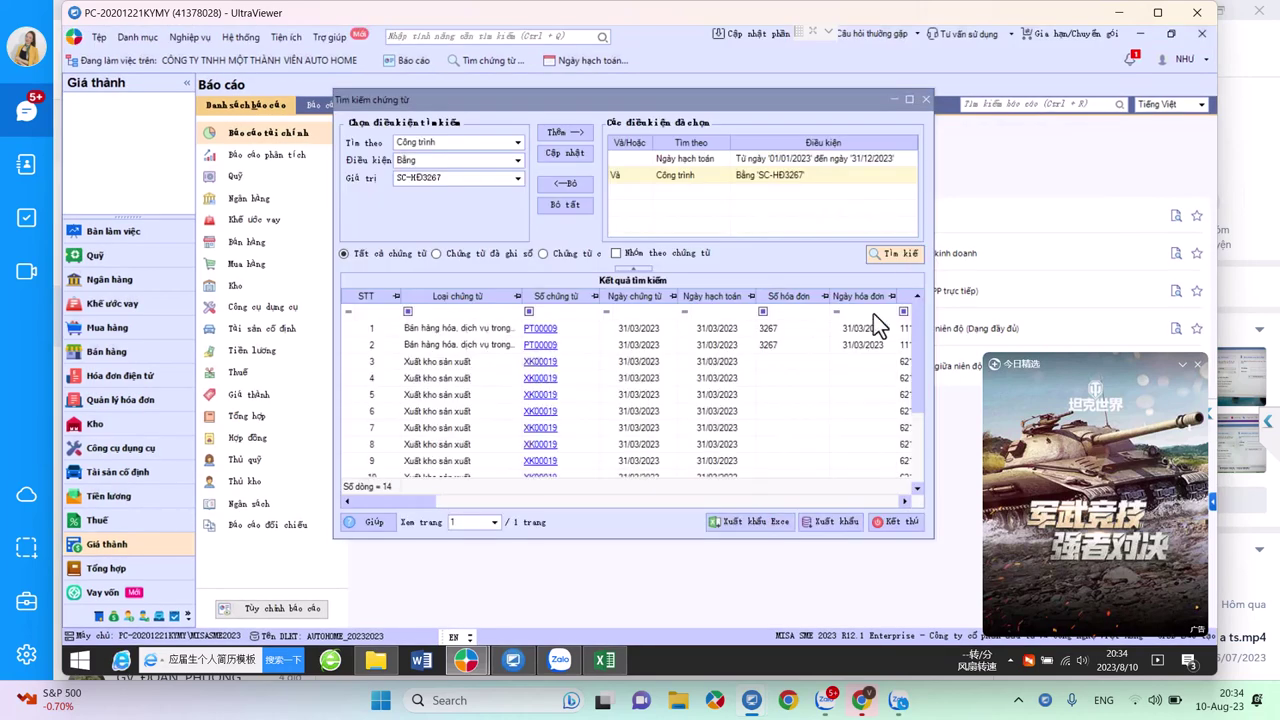
left_click(909, 100)
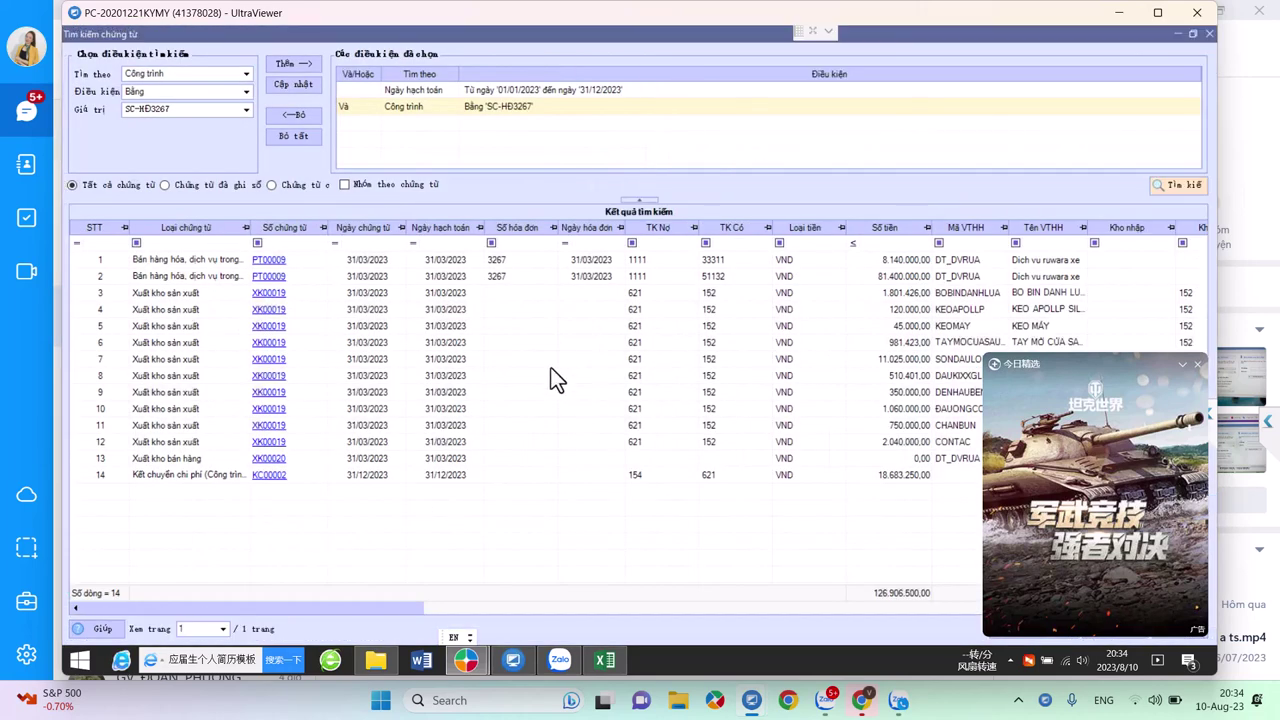
- Open sales voucher PT00009 and check the Công trình assigned to its service line in the statistics details
left_click(271, 261)
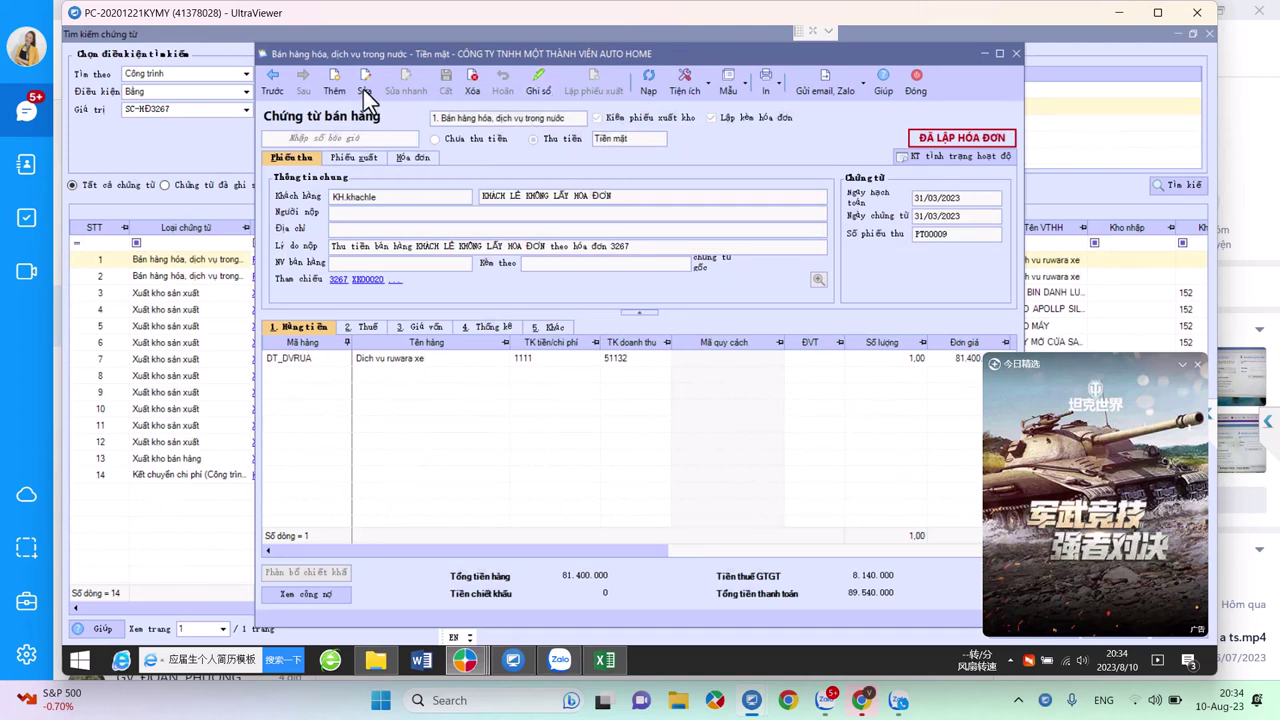
left_click(485, 326)
left_click(650, 360)
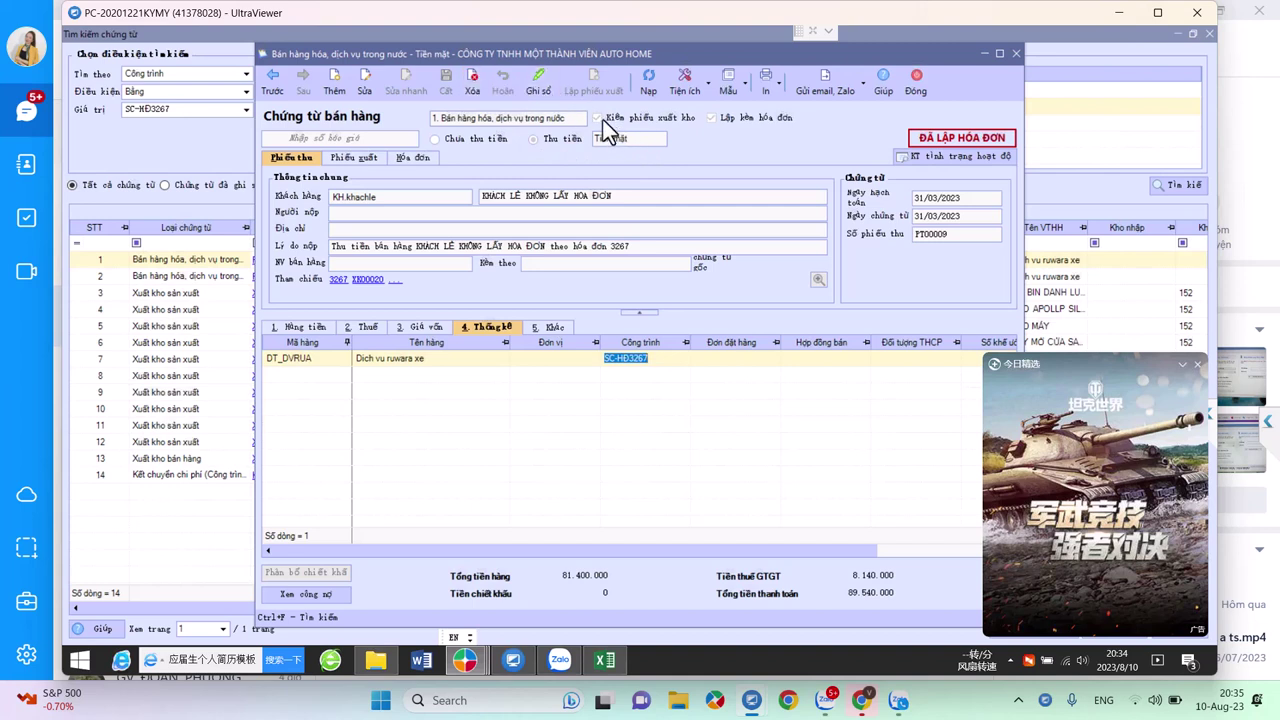
- Turn off Kiêm phiếu xuất kho on sales voucher PT00009, save and post the voucher, and close it
key("ctrl+e")
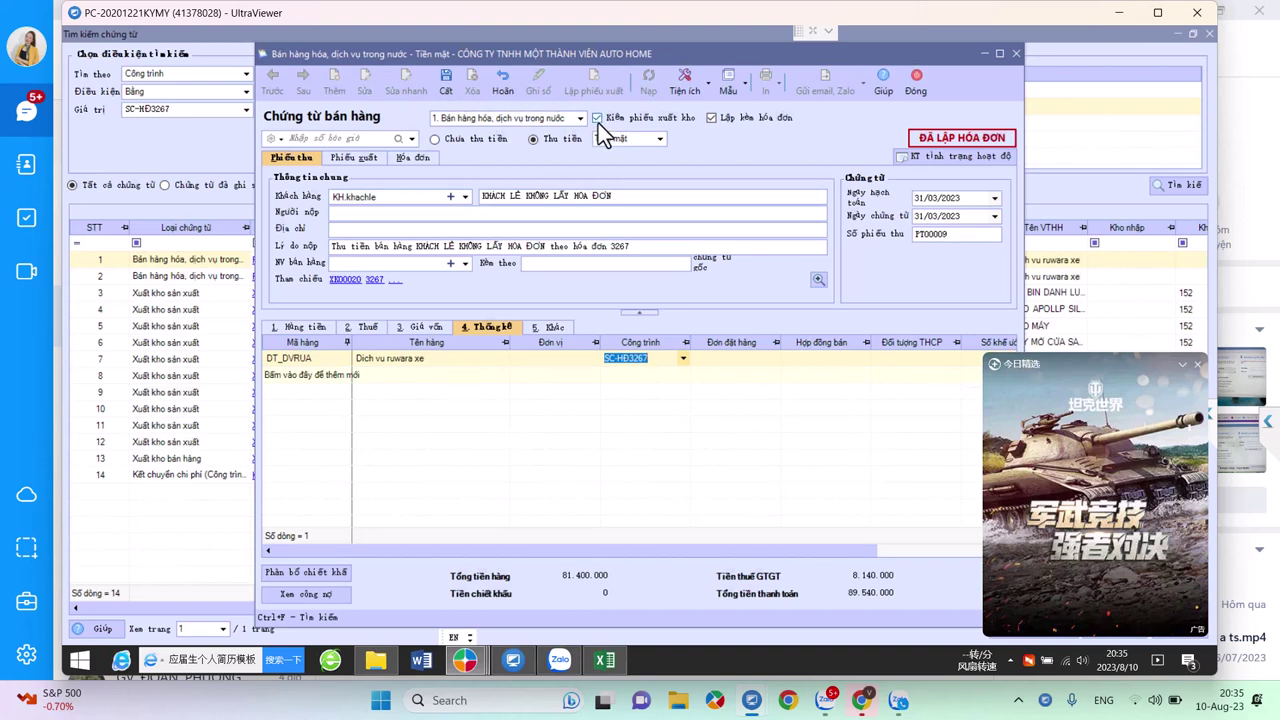
left_click(598, 123)
left_click(598, 118)
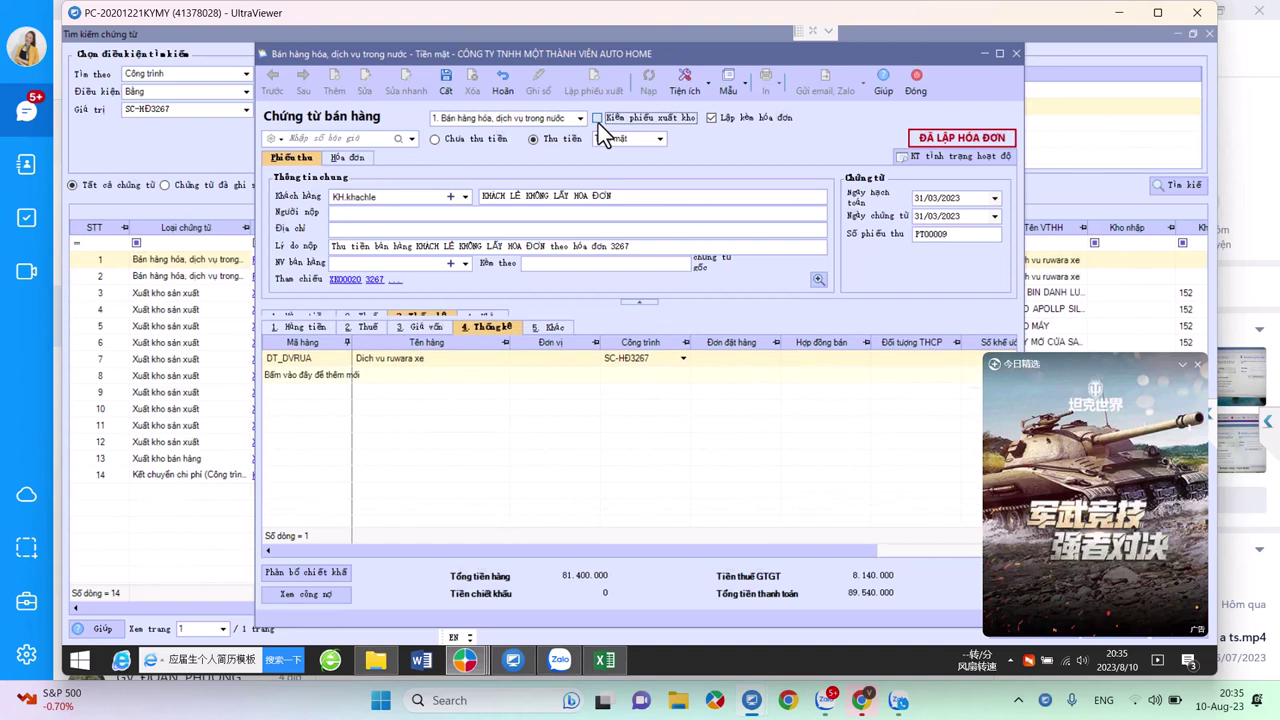
left_click(598, 119)
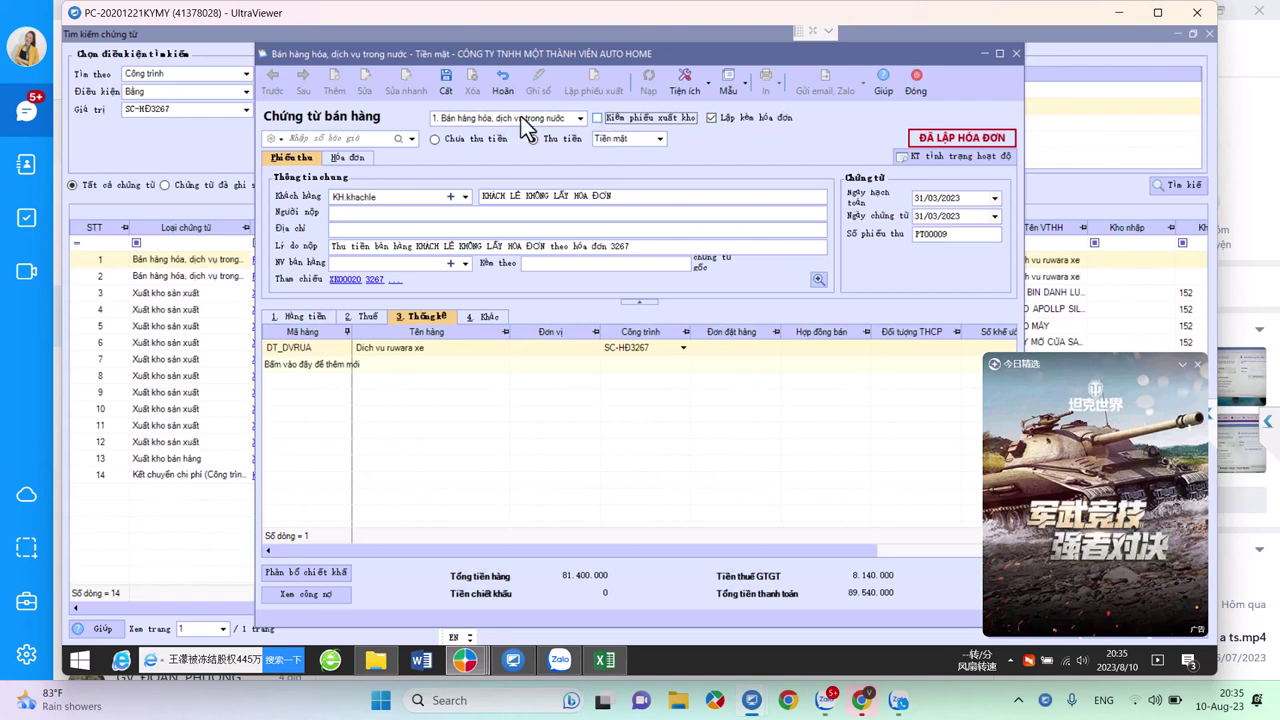
left_click(446, 82)
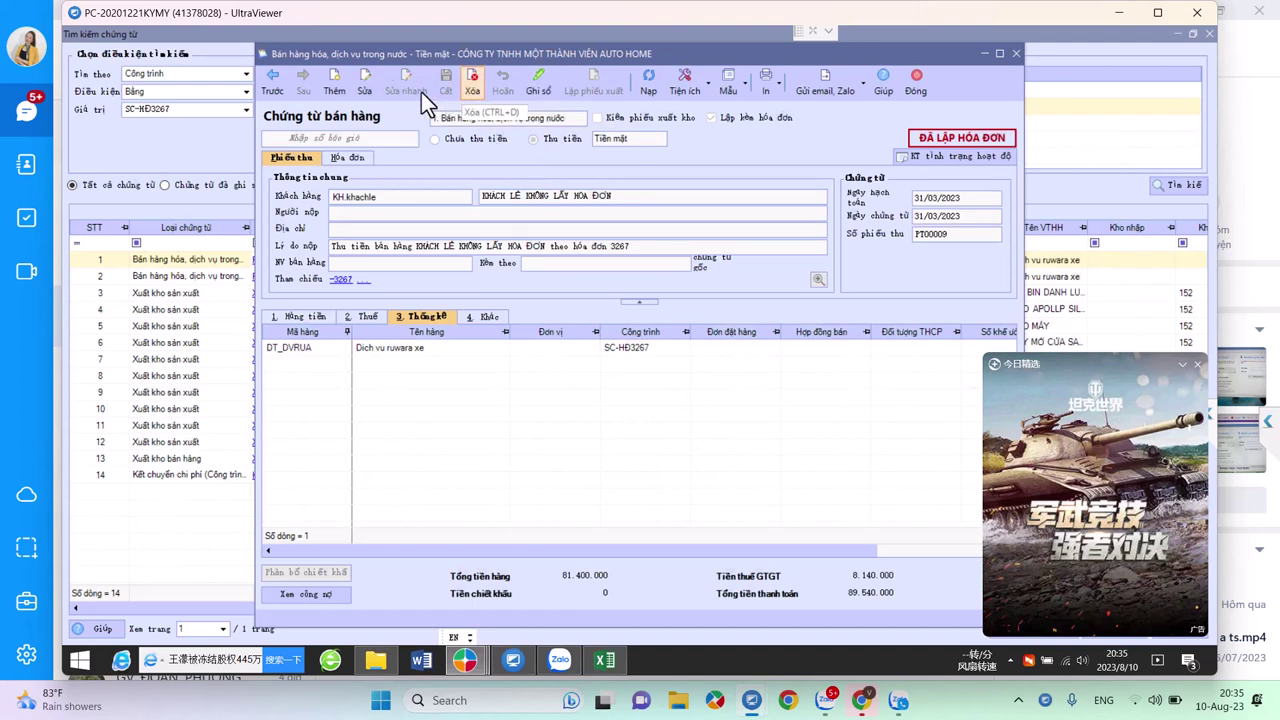
left_click(527, 84)
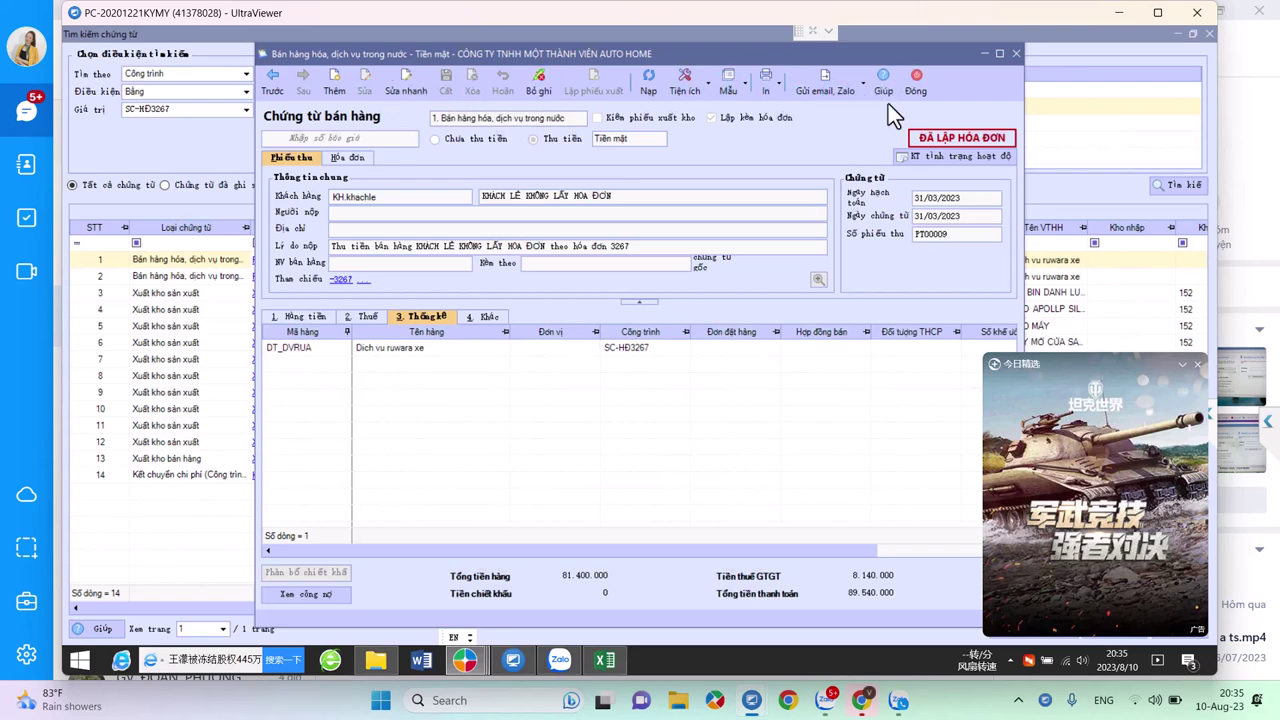
left_click(916, 82)
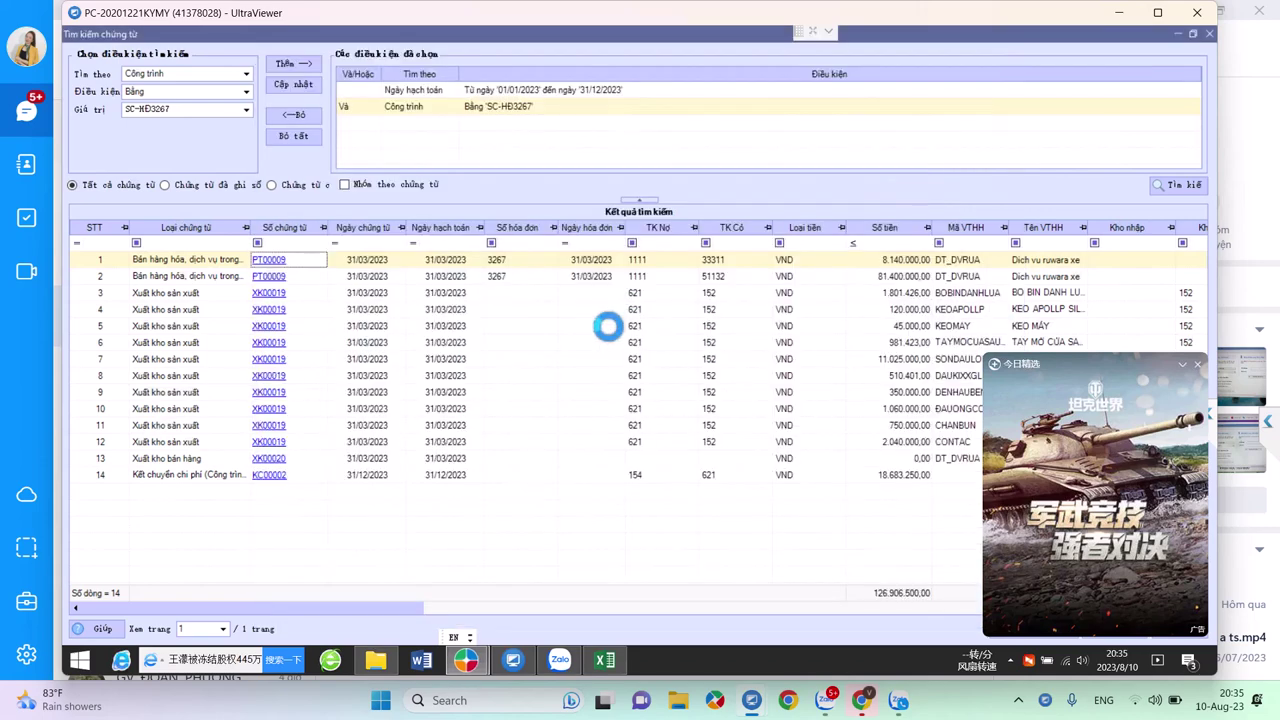
- Open production issue voucher XK00019 and check the Công trình assigned to its material lines in the statistics details
left_click(279, 297)
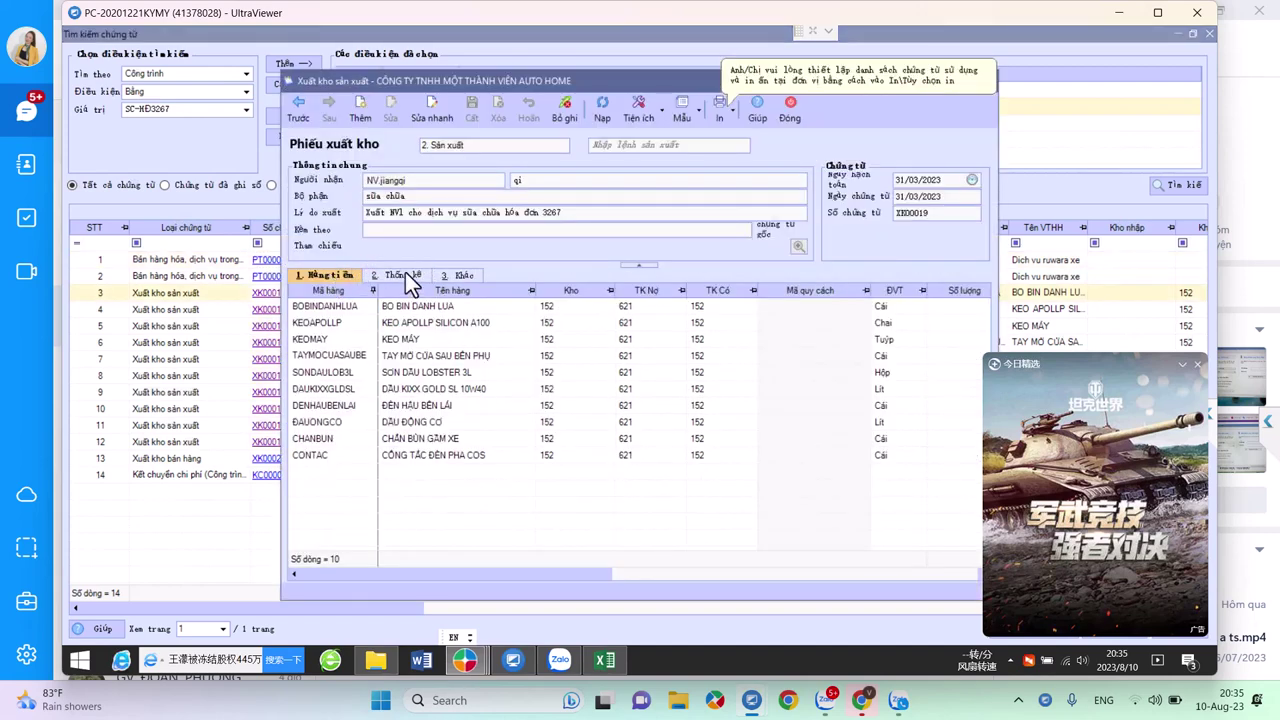
left_click(406, 276)
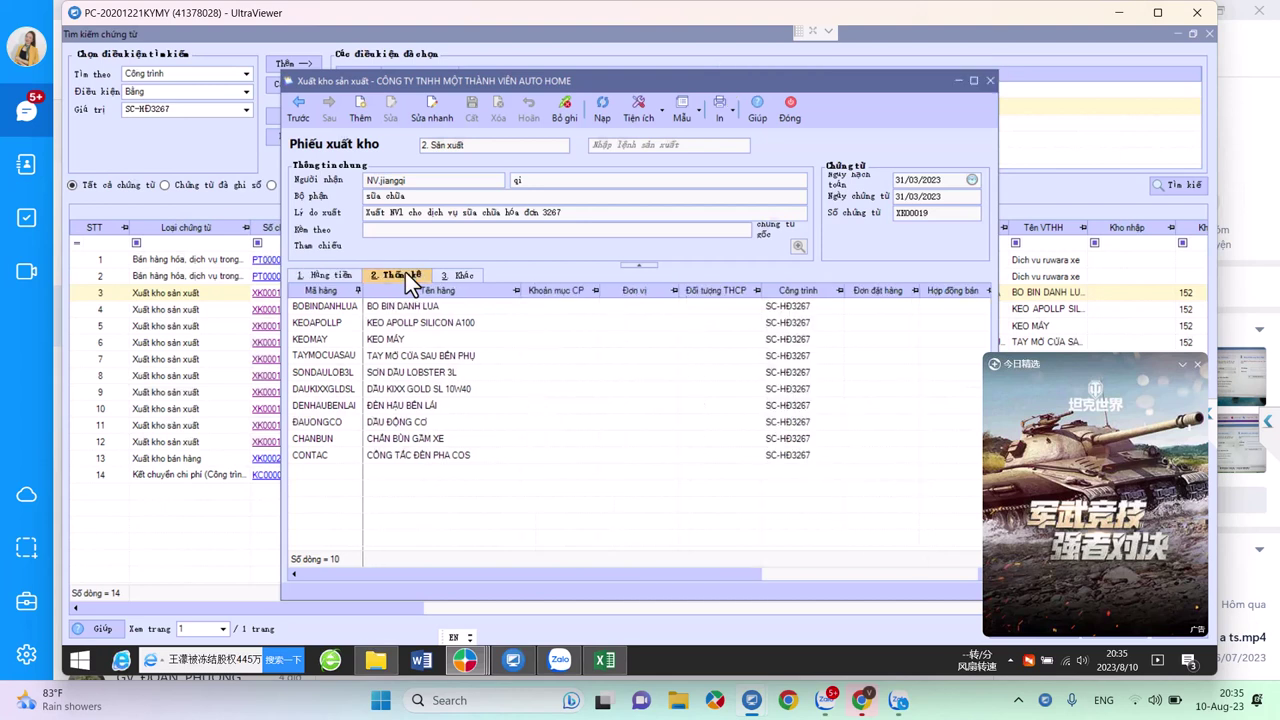
left_click(792, 310)
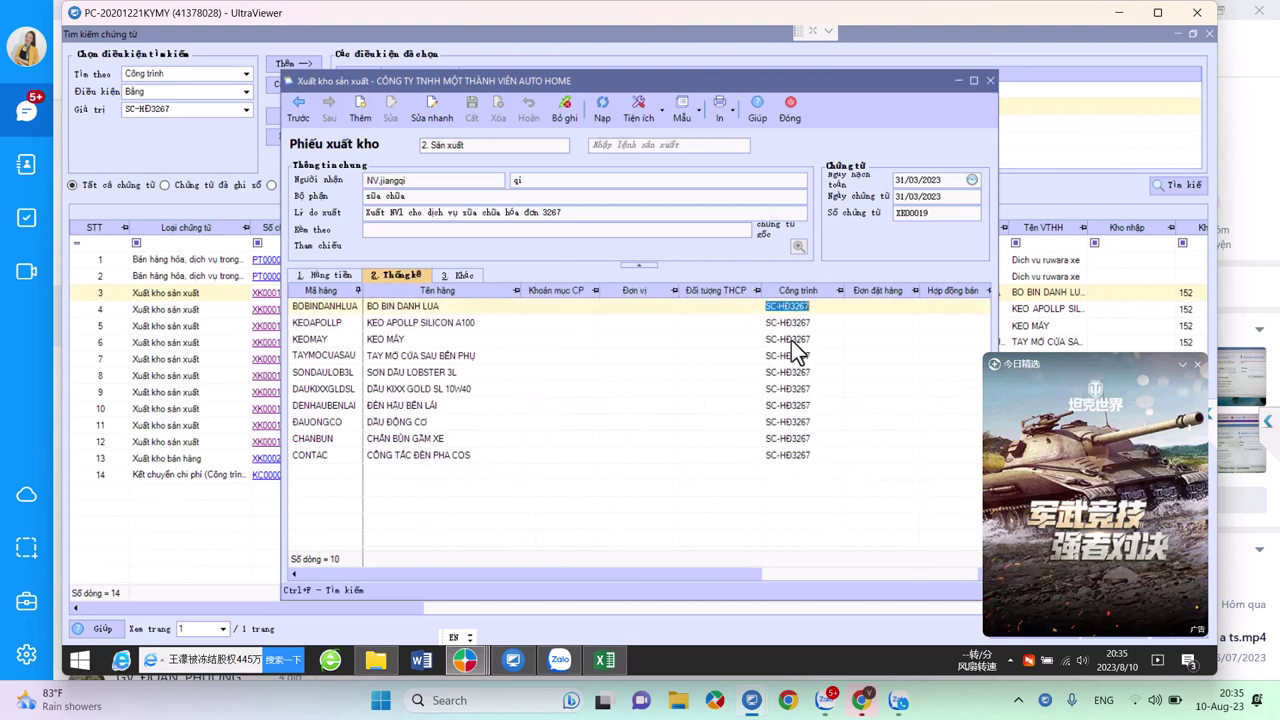
- Check the Công trình codes and the TK Nợ and TK Có accounts on production issue voucher XK00019's lines, and close the voucher
left_click(791, 341)
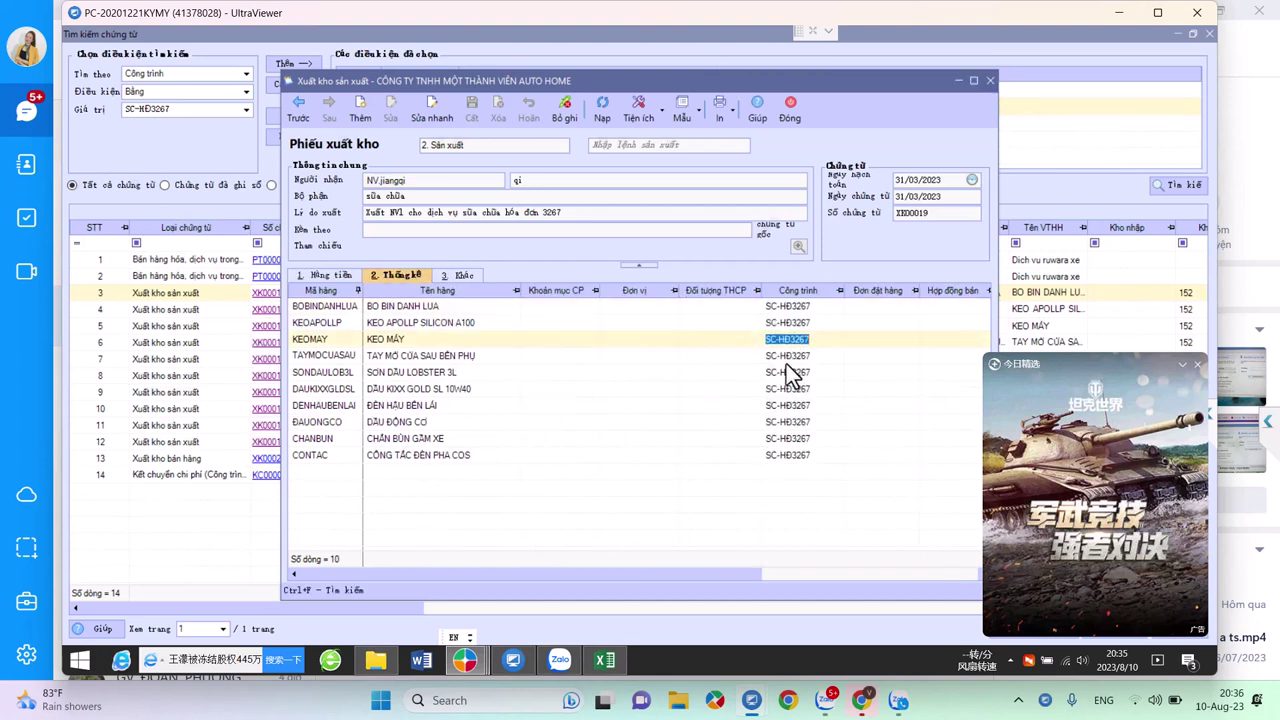
left_click(790, 372)
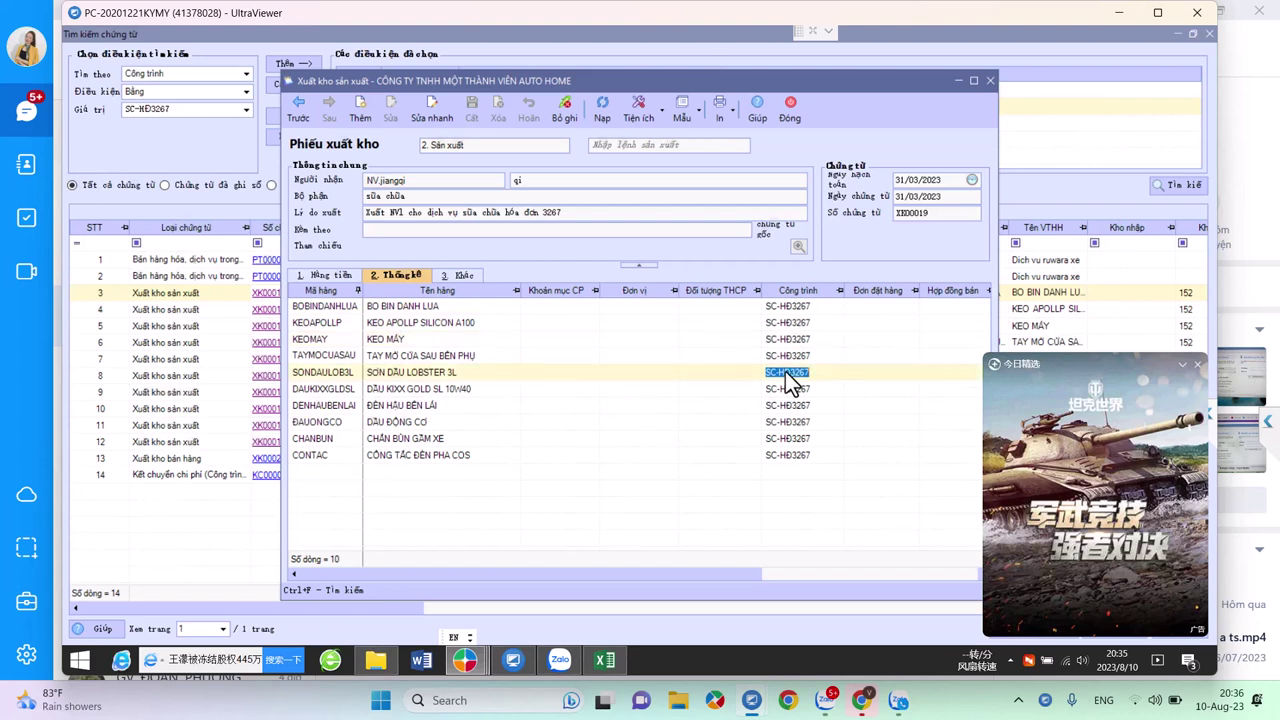
left_click(326, 276)
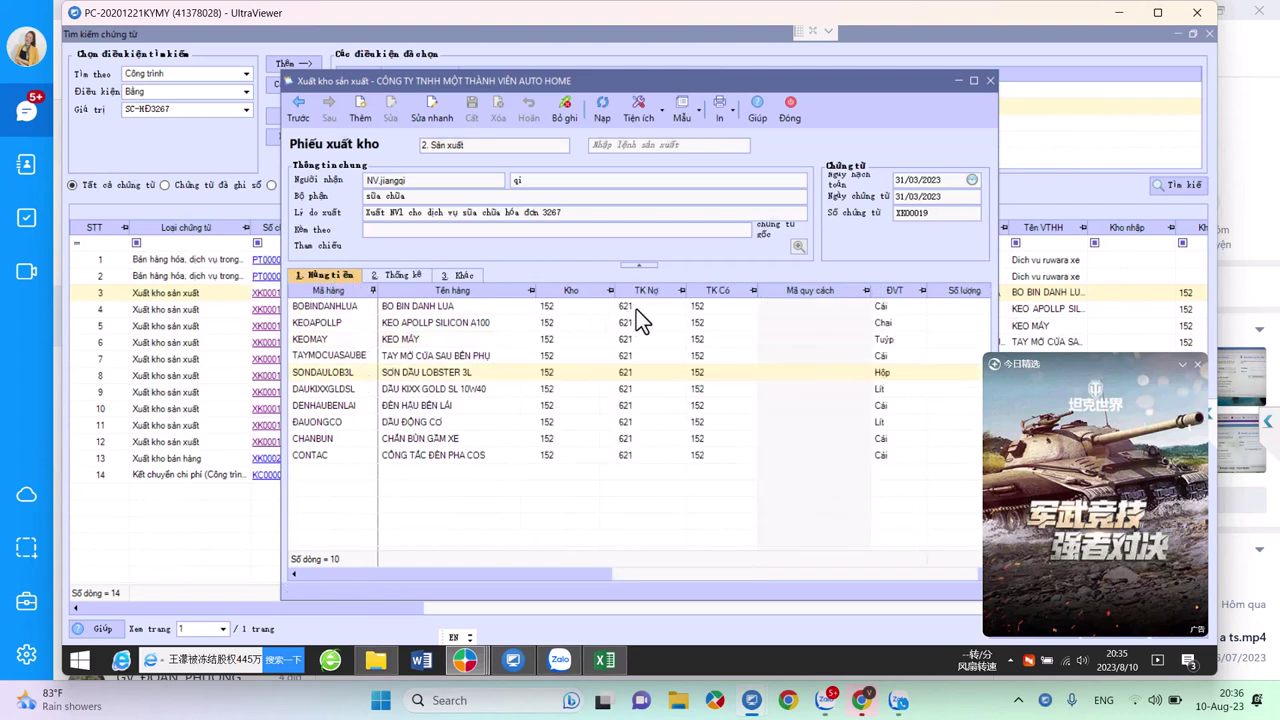
left_click(700, 306)
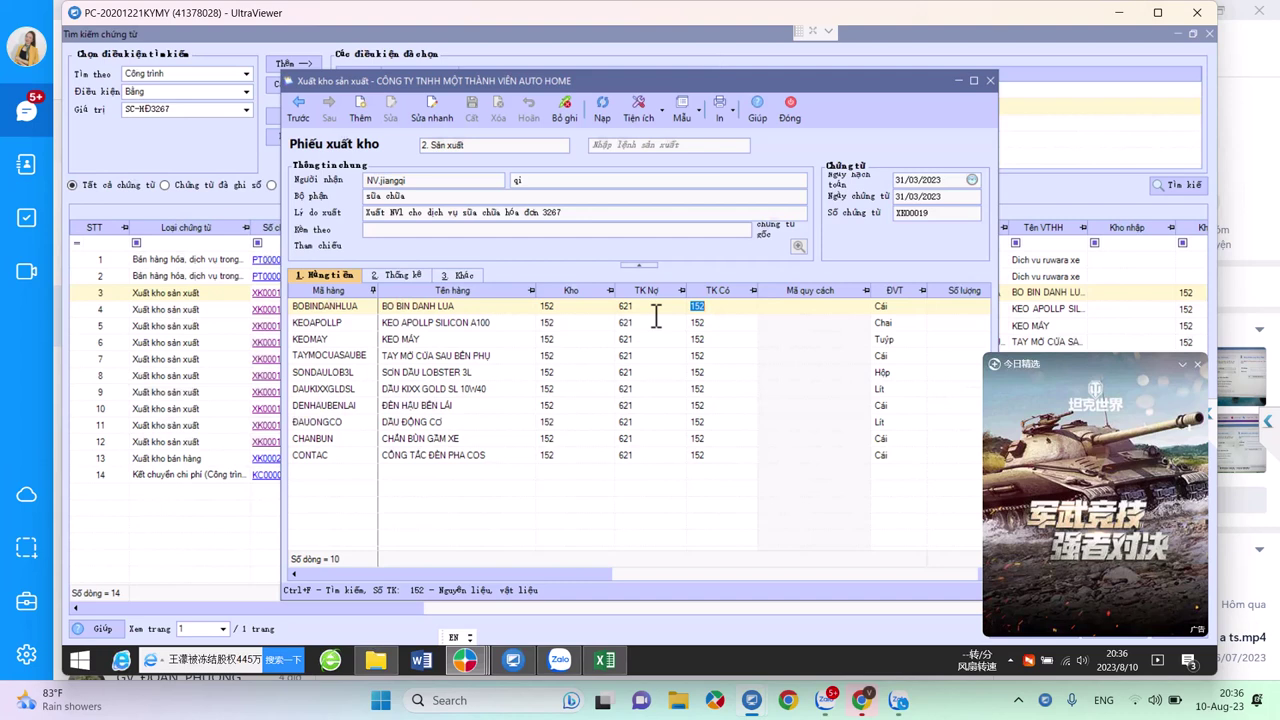
left_click(788, 116)
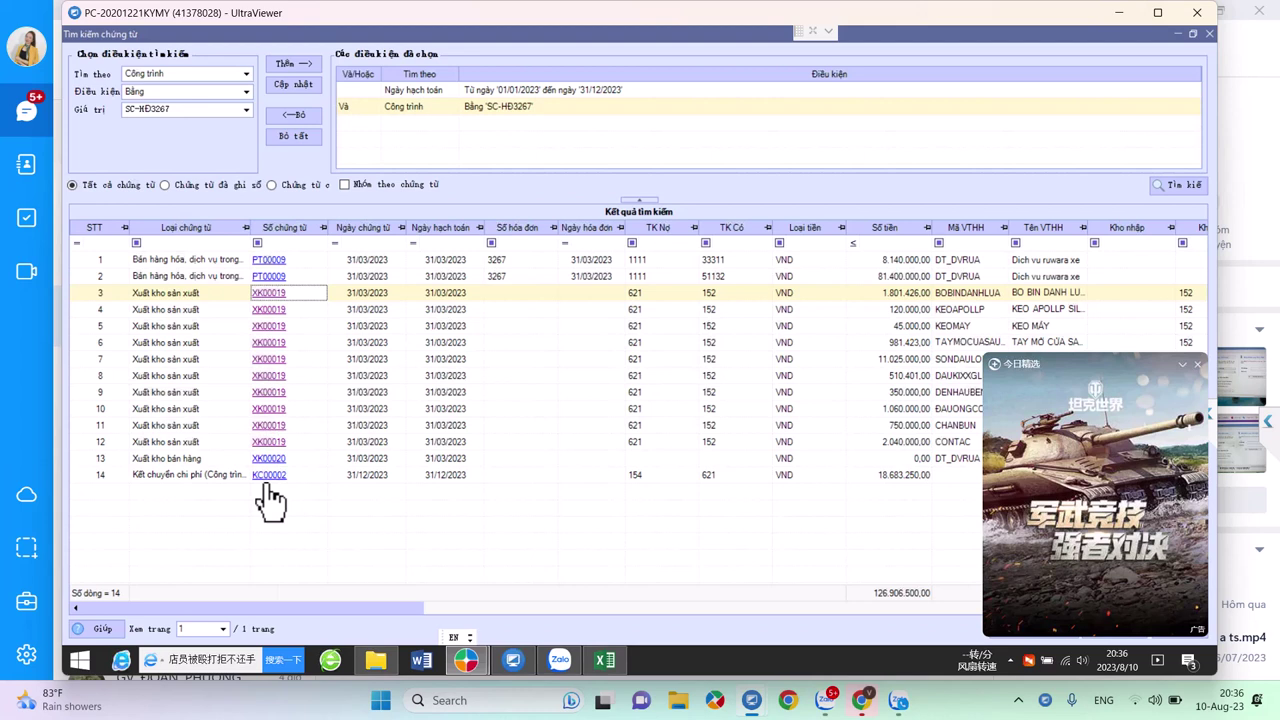
- Dismiss the advertisement popup and exit the voucher search
left_click(1198, 366)
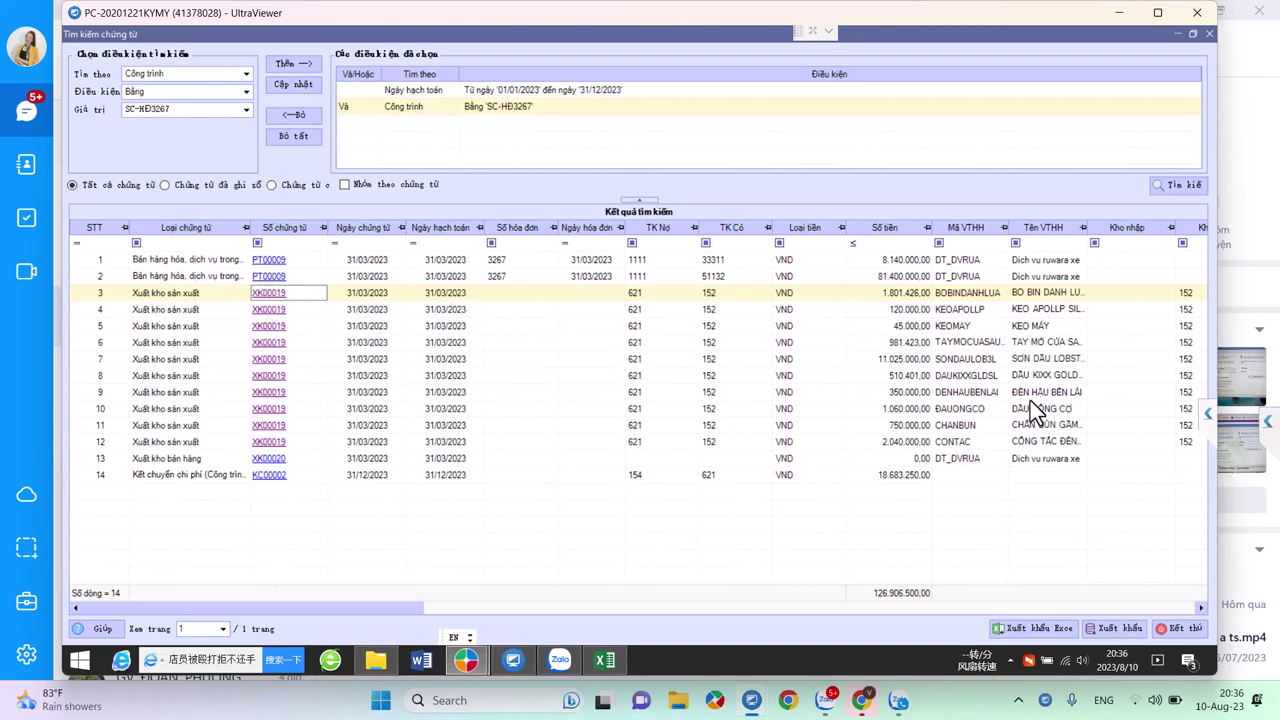
left_click(1164, 625)
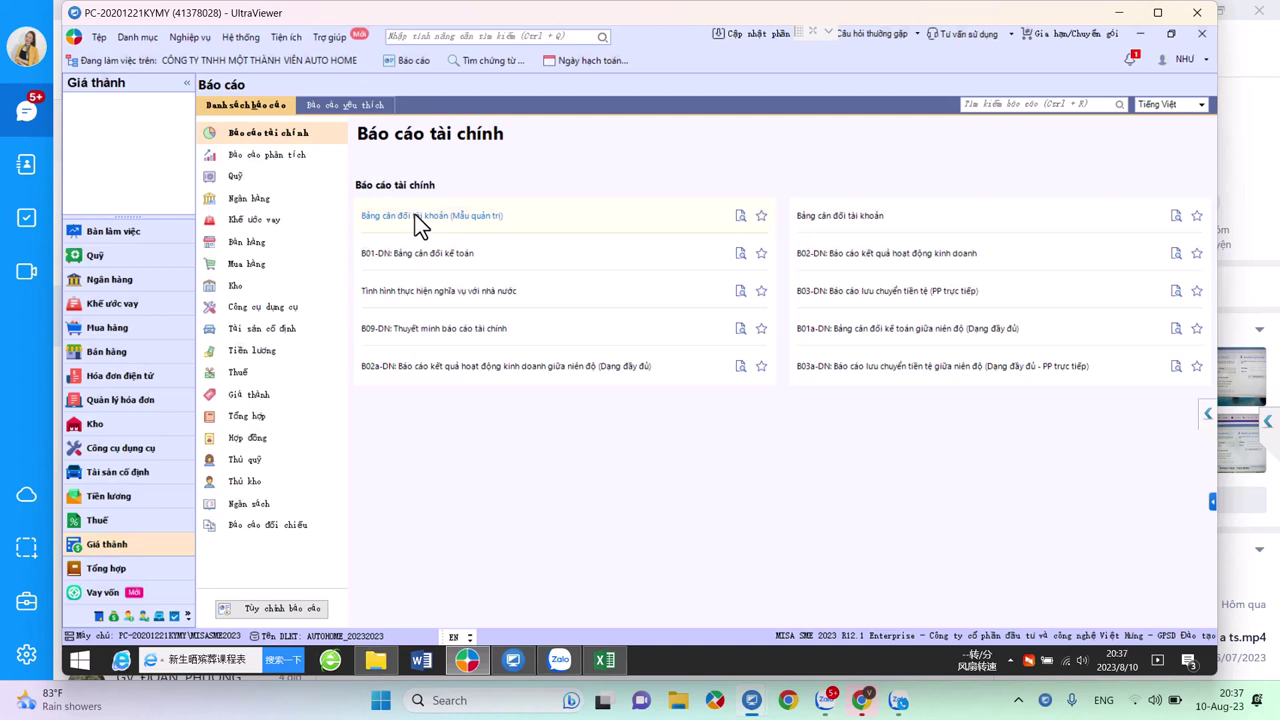
left_click(486, 58)
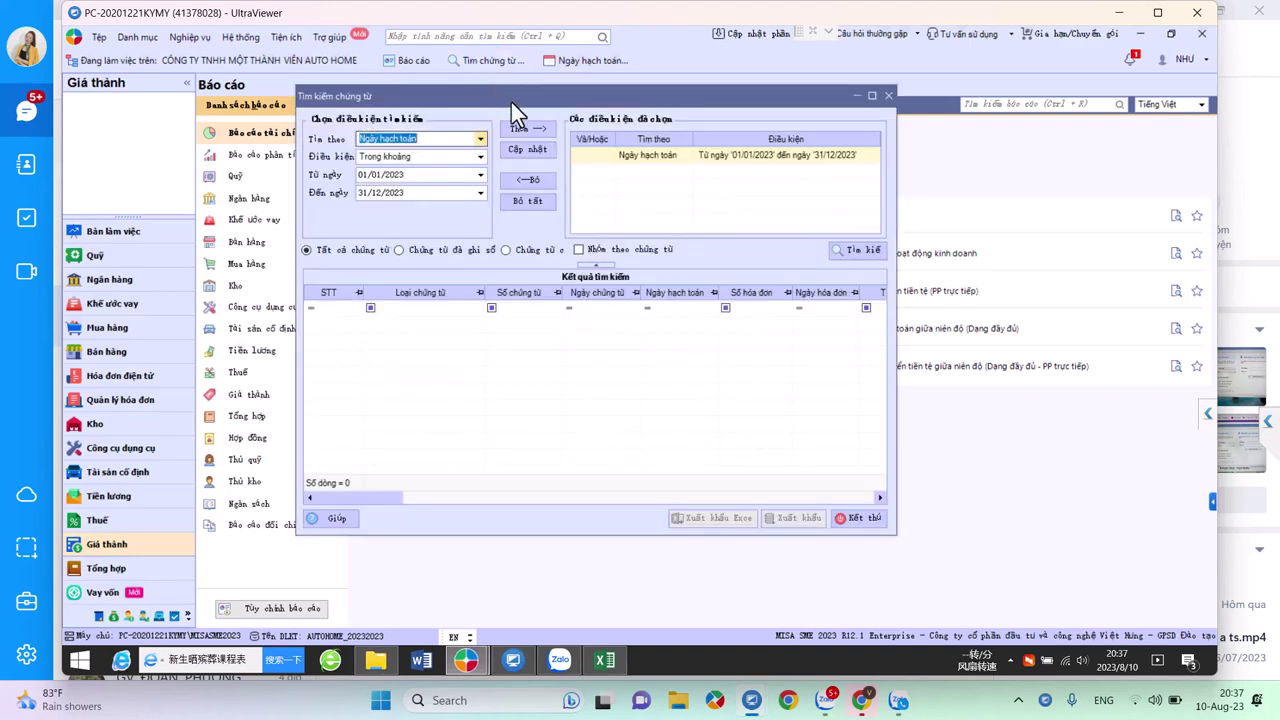
key("Escape")
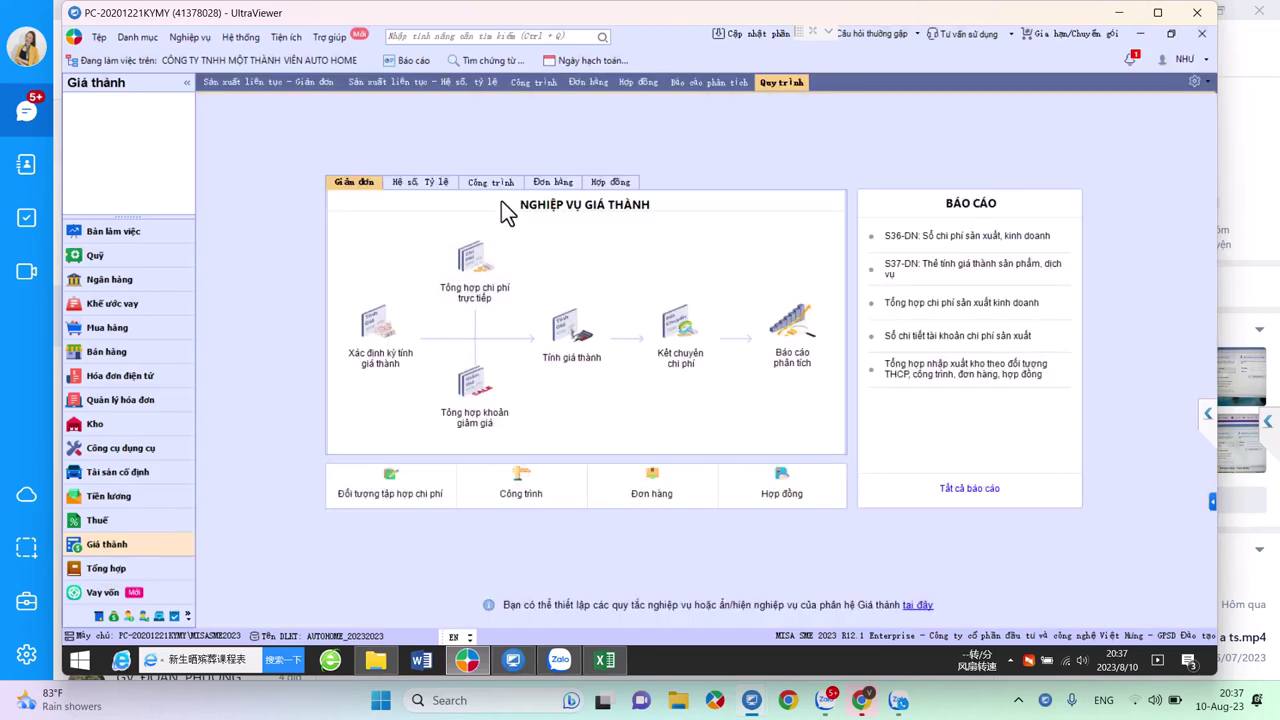
- Retrieve the Nghiệm thu data for the 2023 RXE period, check Doanh thu and Số chưa nghiệm thu for SC-HĐ3267, and cancel
left_click(500, 185)
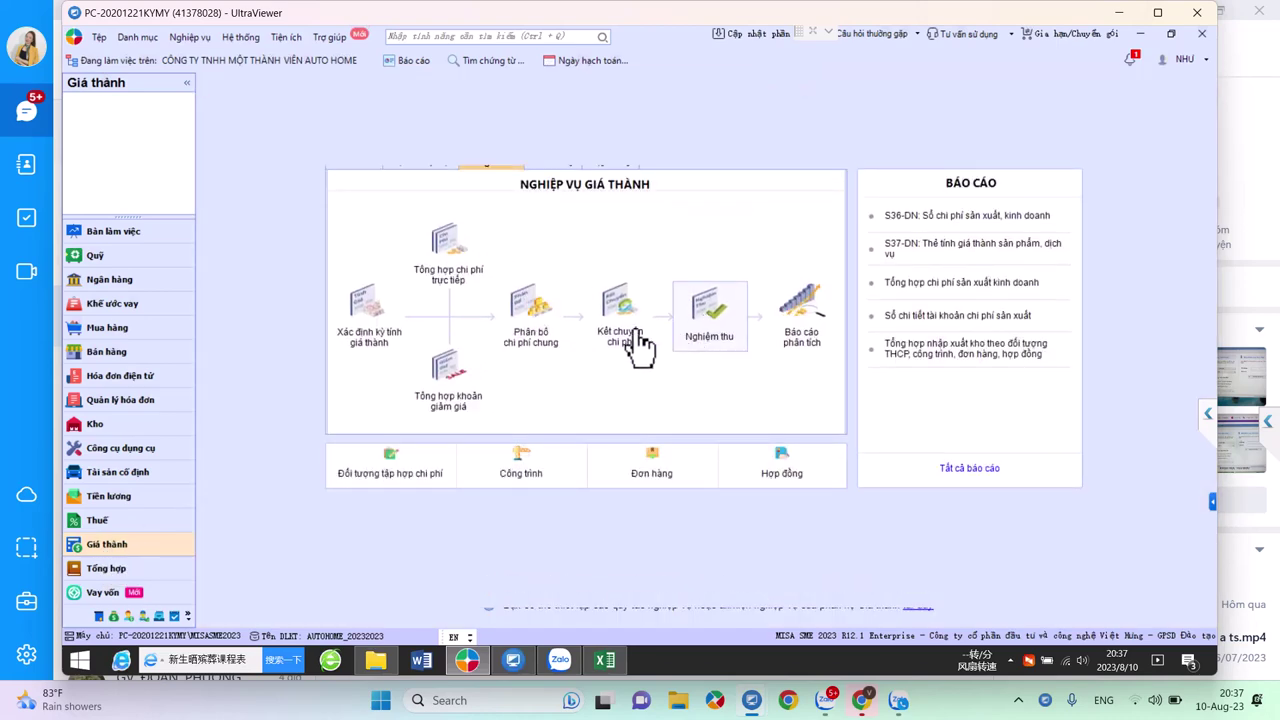
left_click(612, 318)
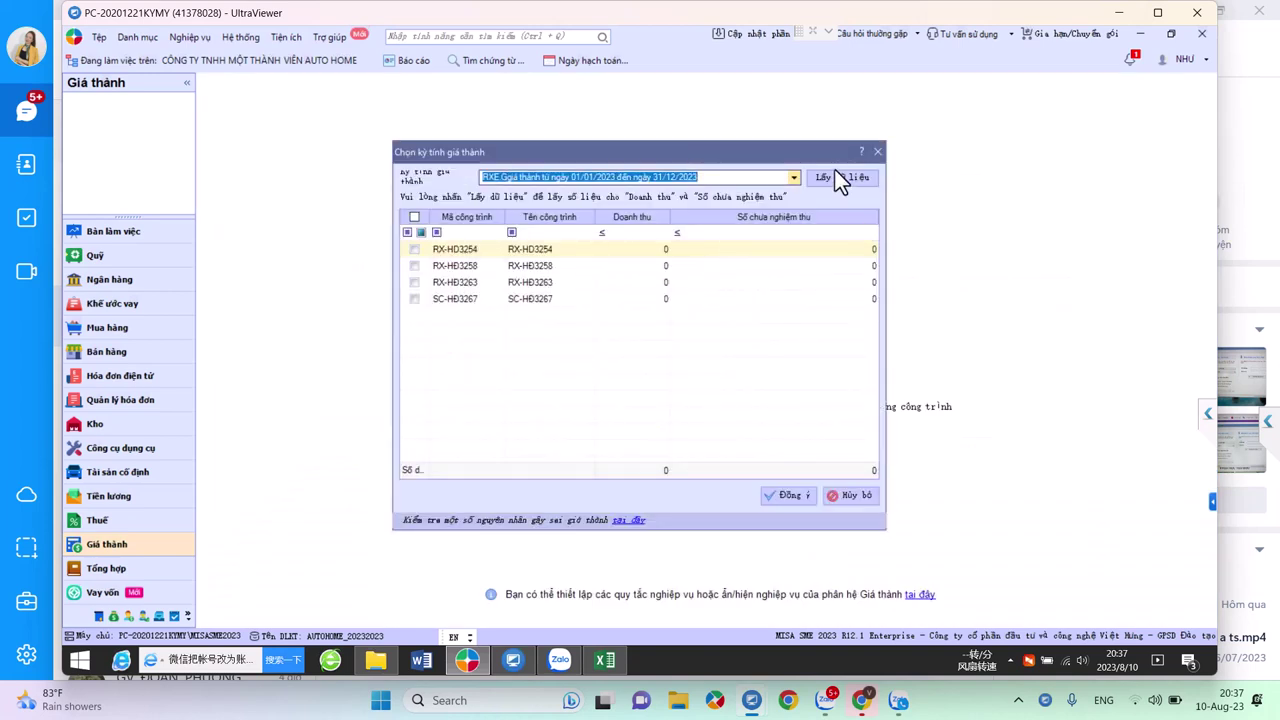
left_click(836, 175)
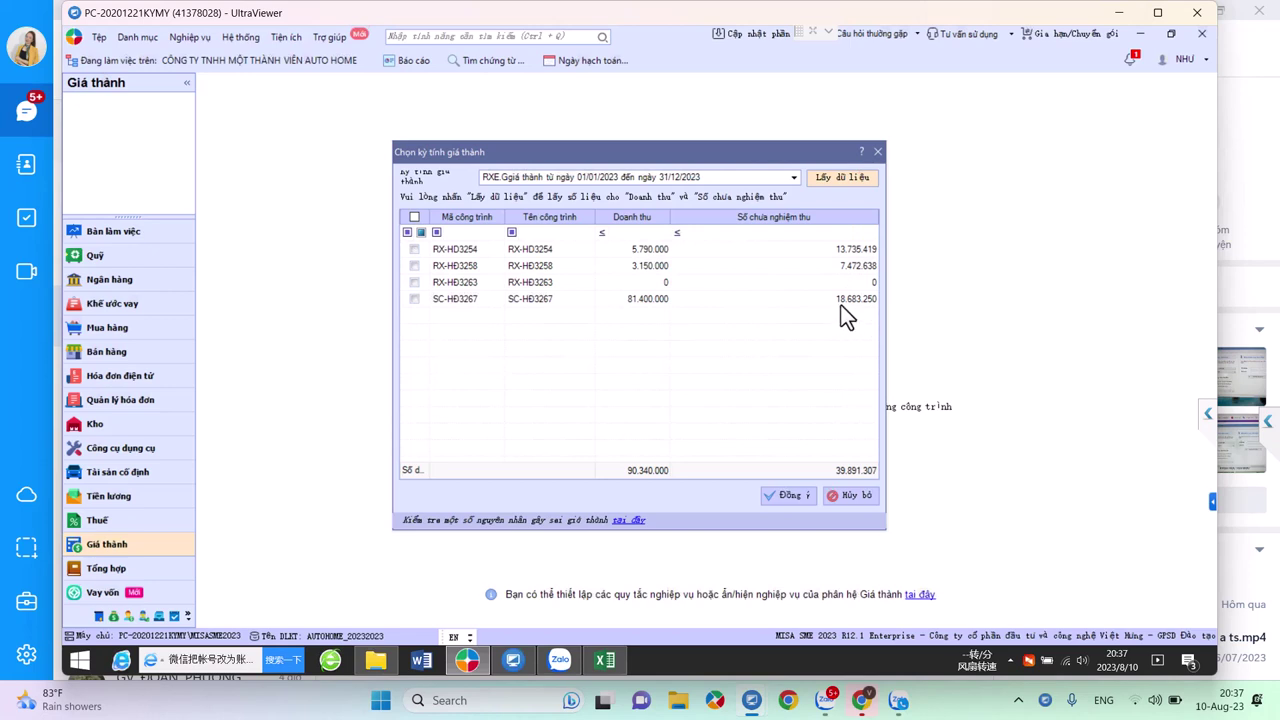
left_click(657, 306)
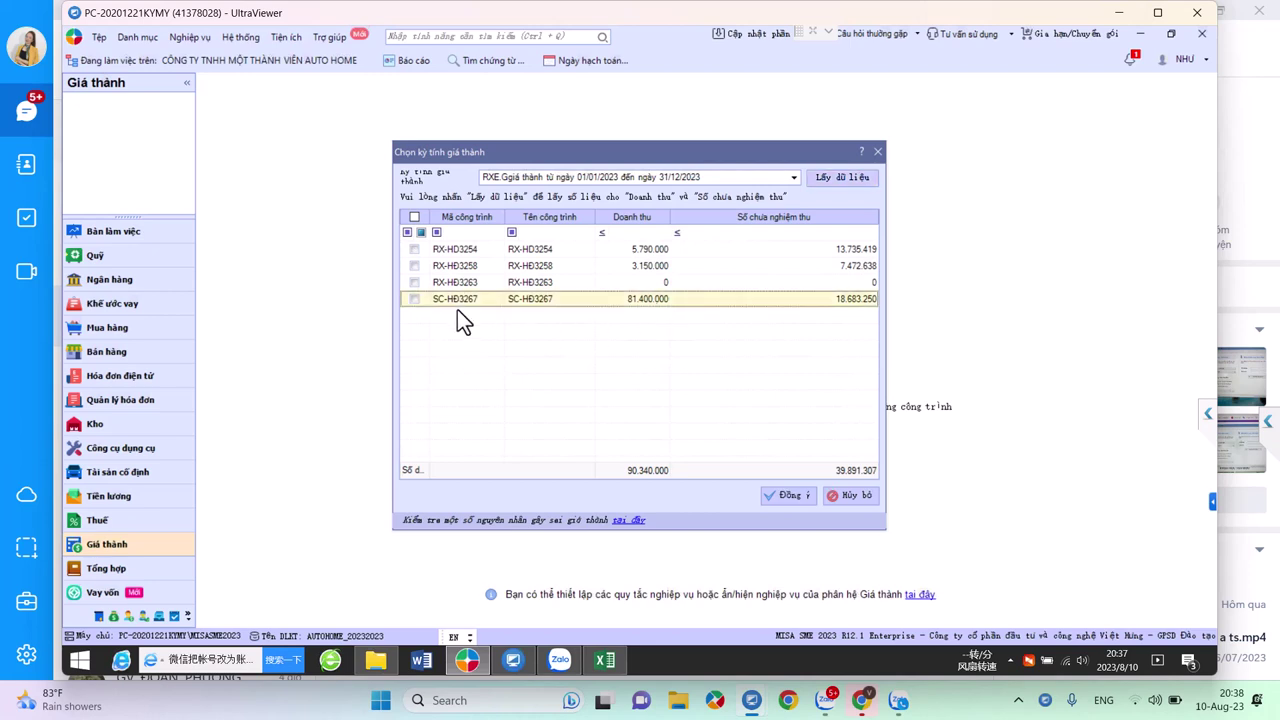
left_click(850, 496)
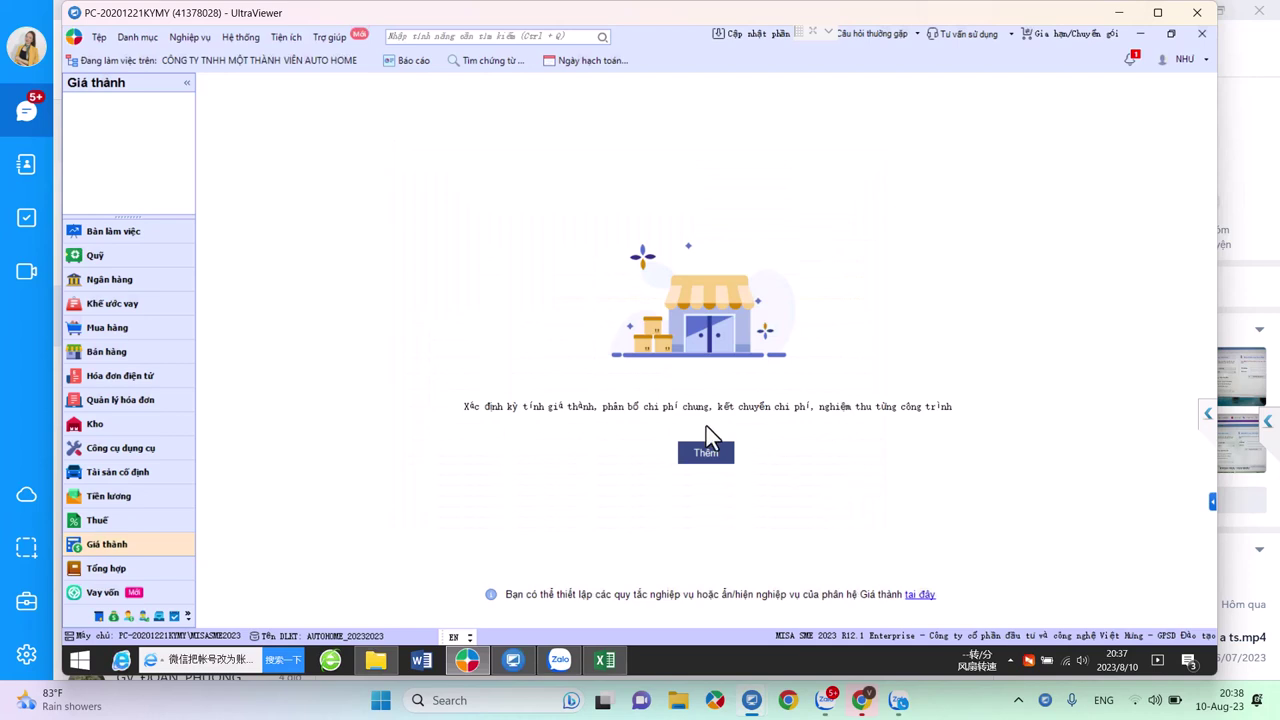
- Allocate the general costs of the 2023 RXE period to the projects, check SC-HĐ3267's allocation ratio, and save the allocation
left_click(110, 545)
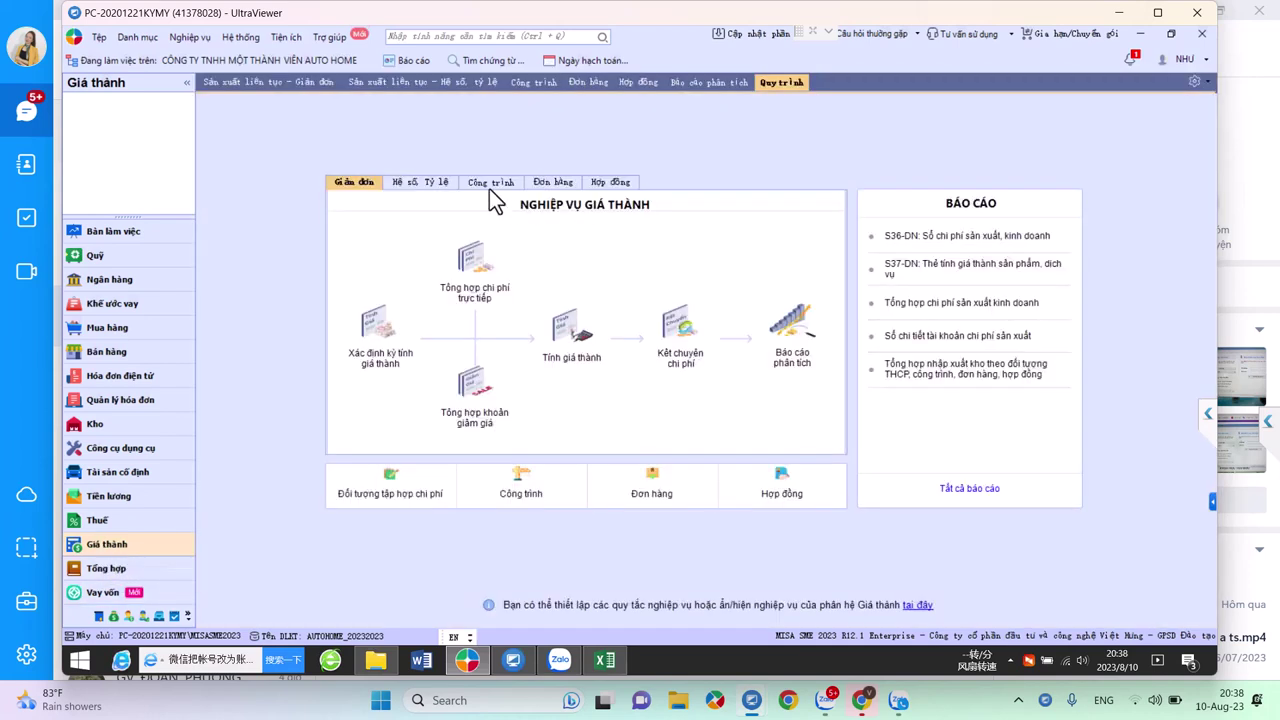
left_click(489, 183)
left_click(612, 325)
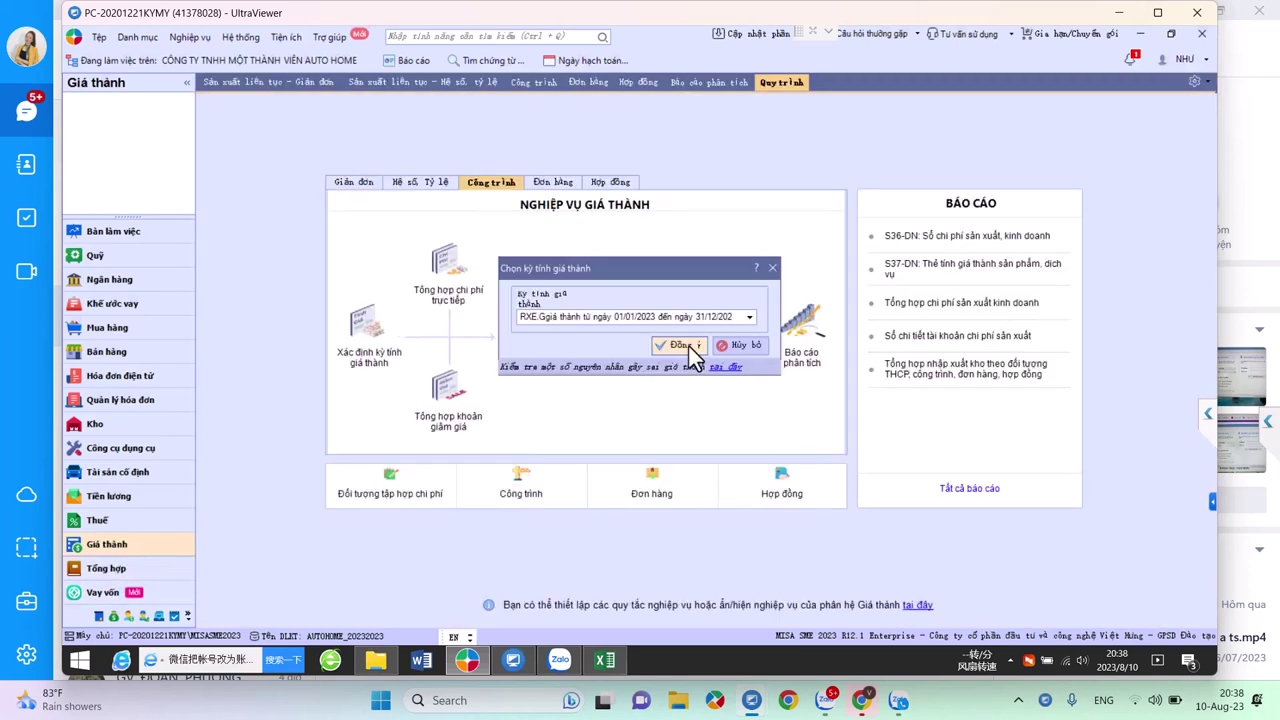
left_click(688, 349)
left_click(697, 399)
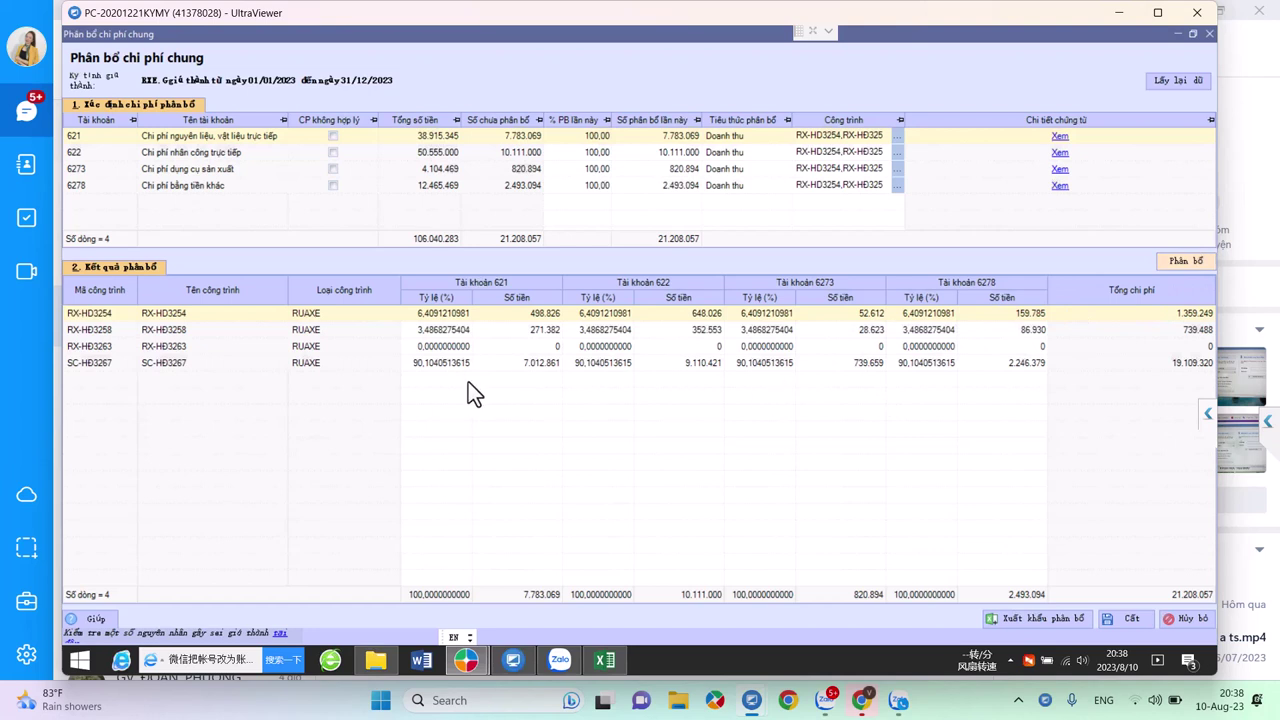
left_click(118, 364)
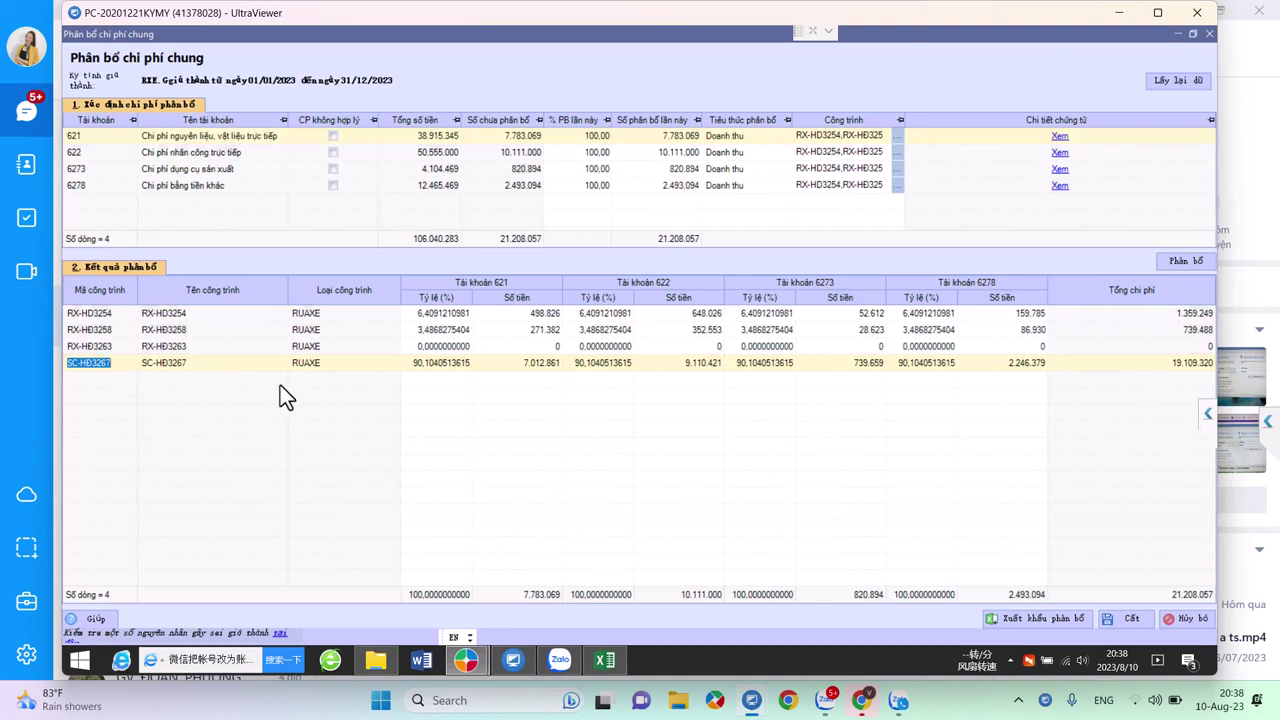
left_click(447, 362)
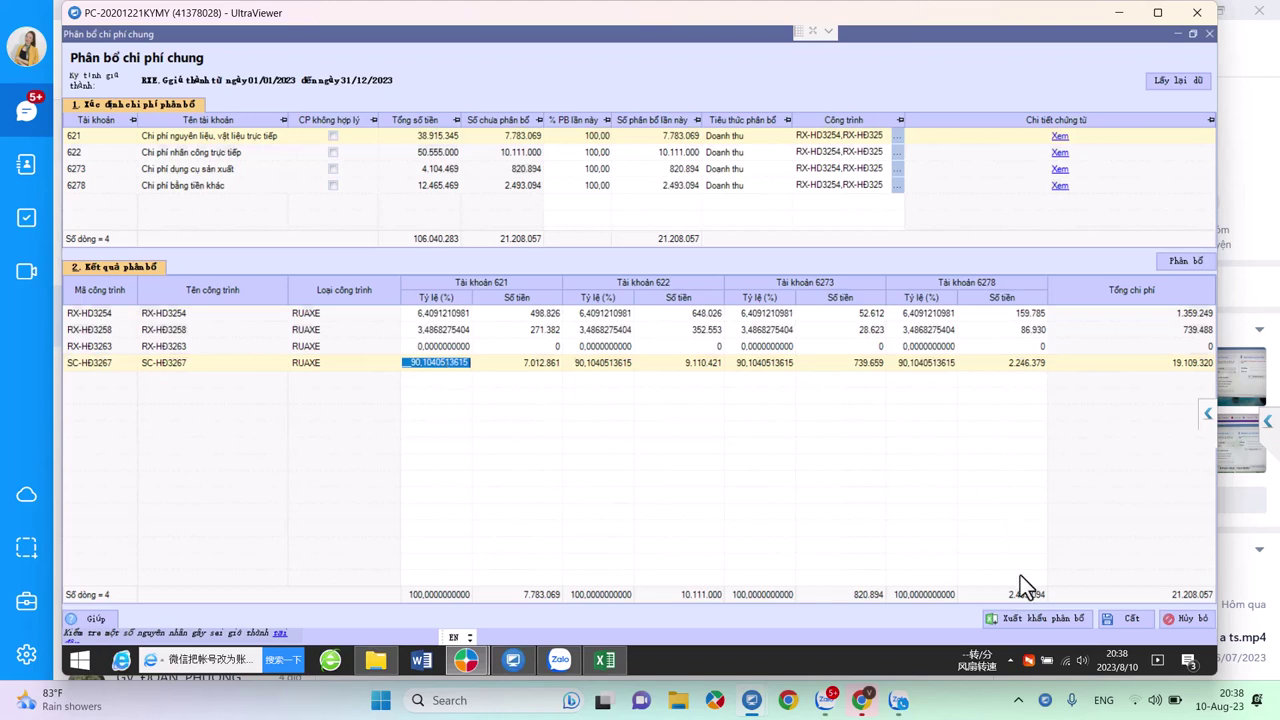
left_click(1127, 619)
left_click(683, 394)
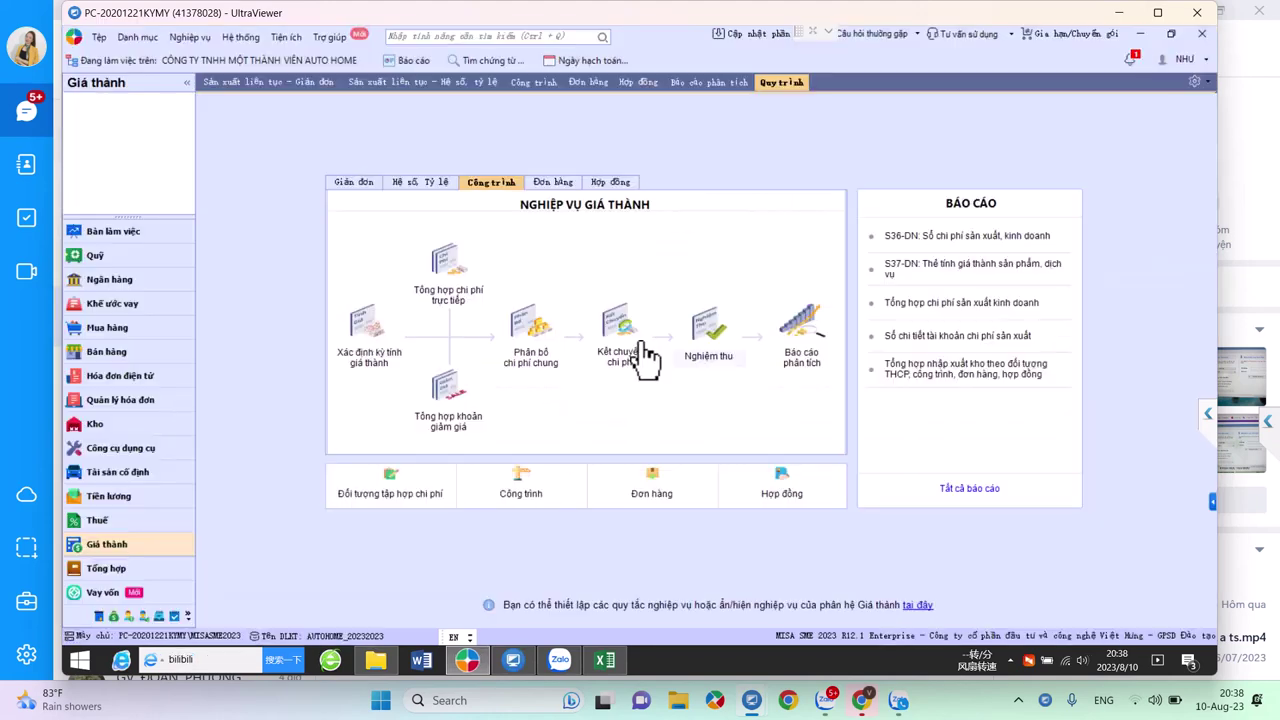
- View the Kết chuyển chi phí list for projects and return to the costing process overview
left_click(630, 345)
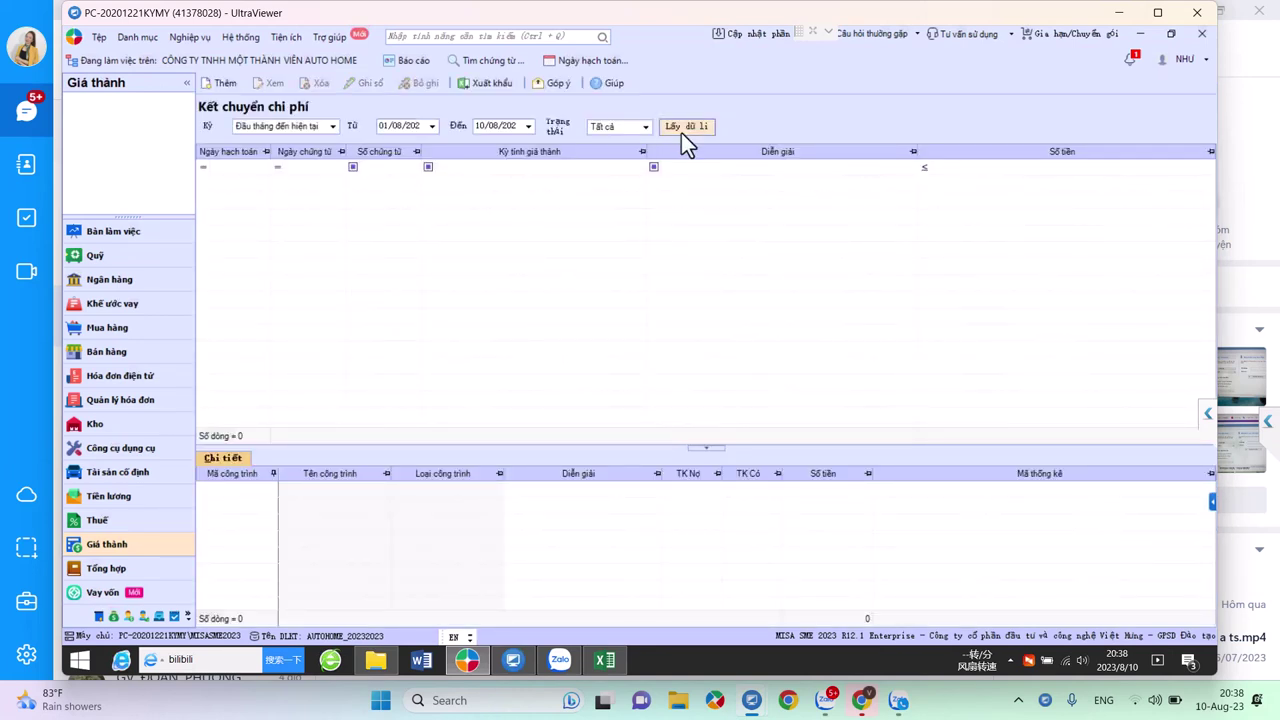
left_click(102, 545)
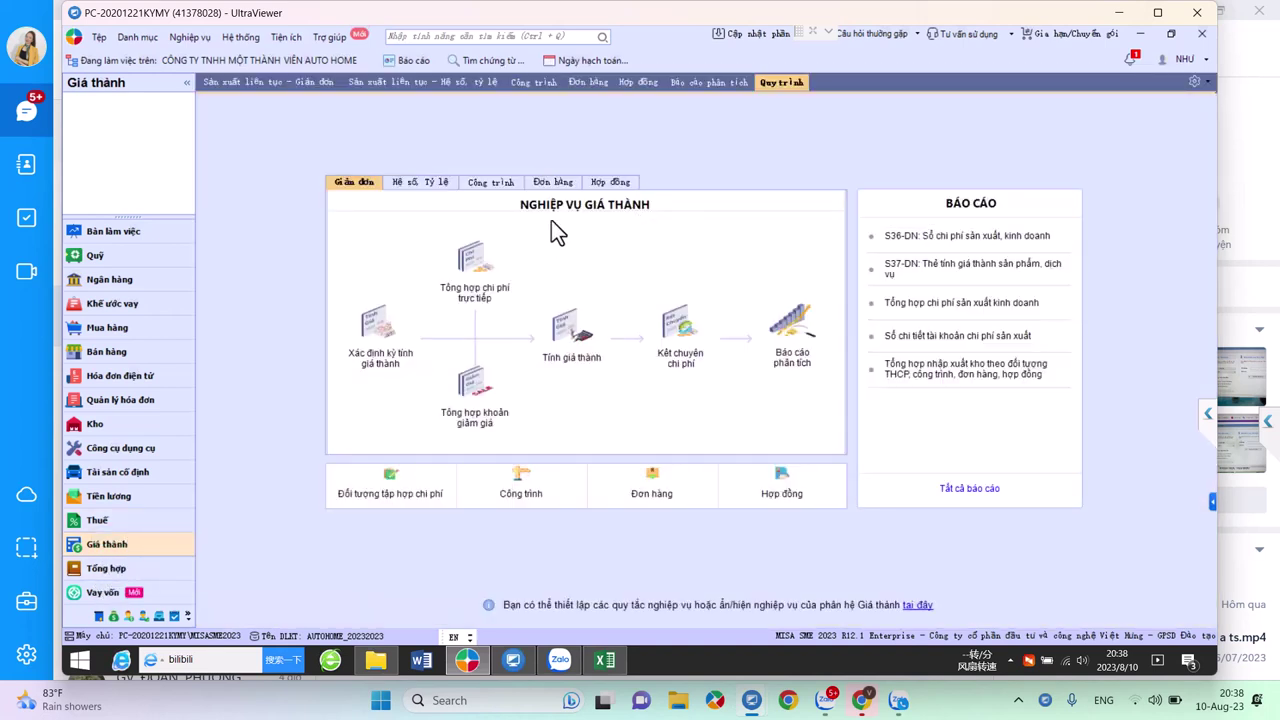
- Create a Nghiệm thu voucher for the 2023 RXE period, retrieving the data and including all listed projects
left_click(505, 190)
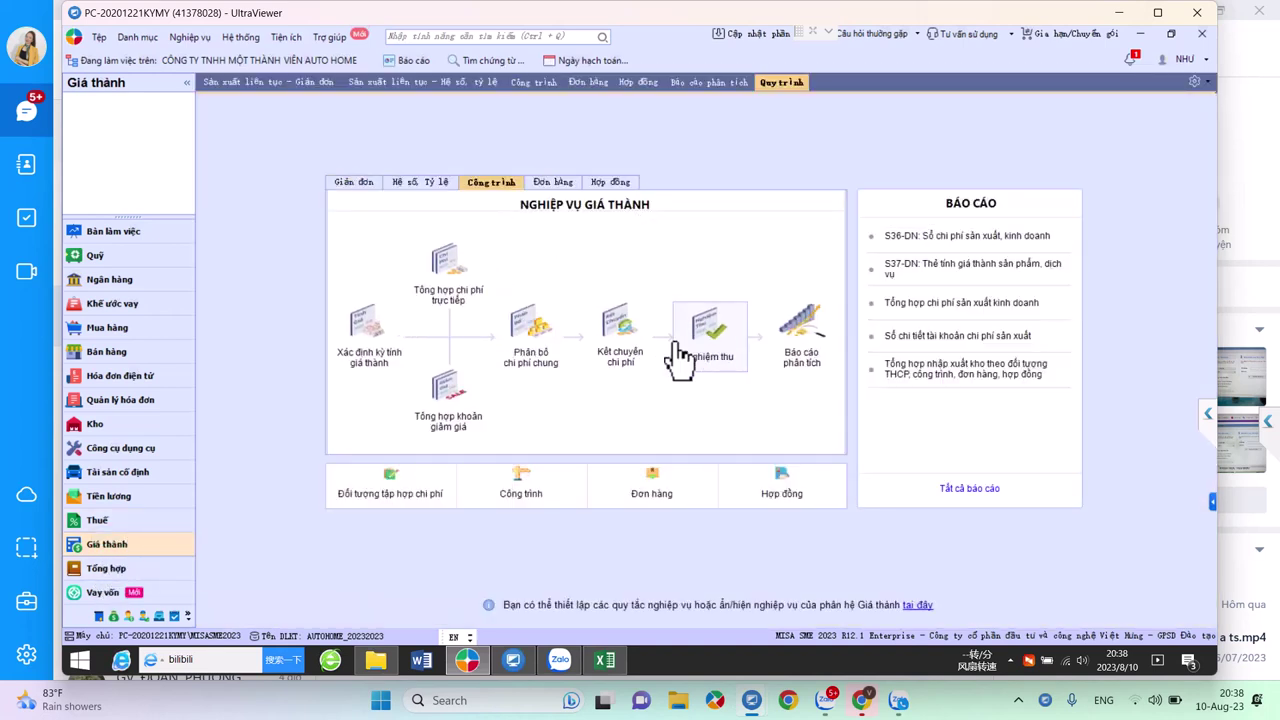
left_click(730, 355)
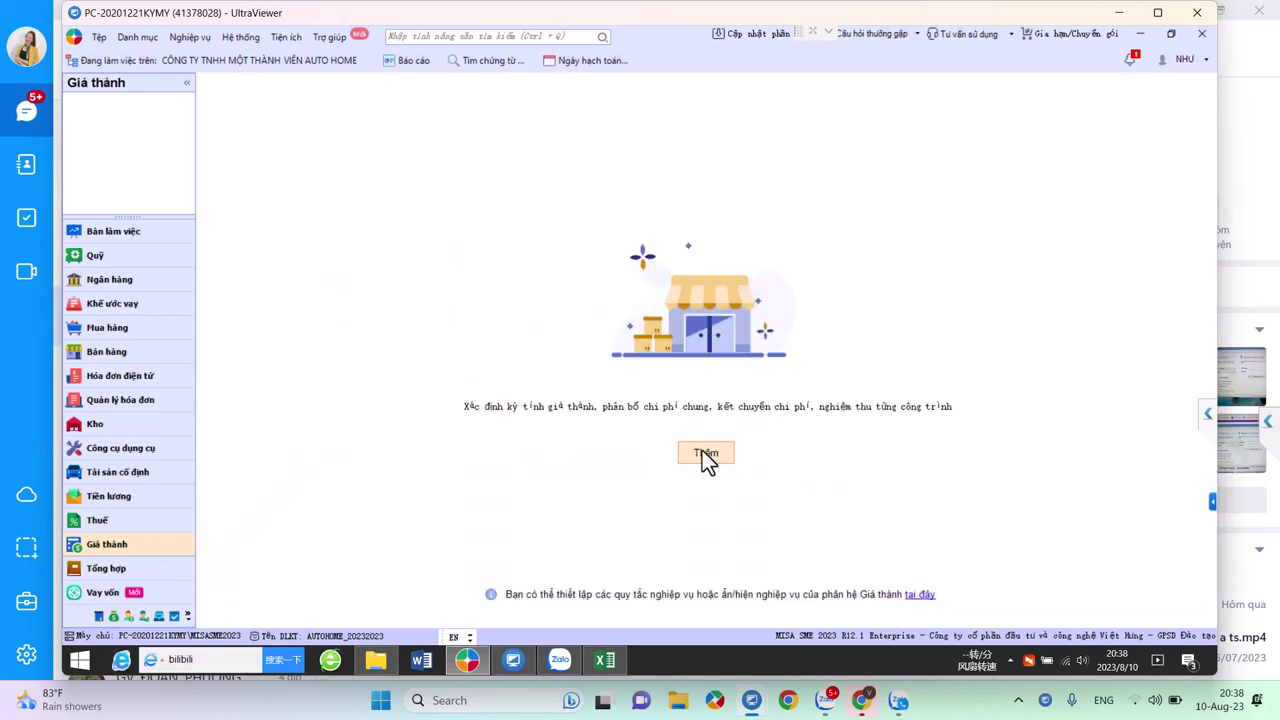
left_click(704, 453)
left_click(850, 177)
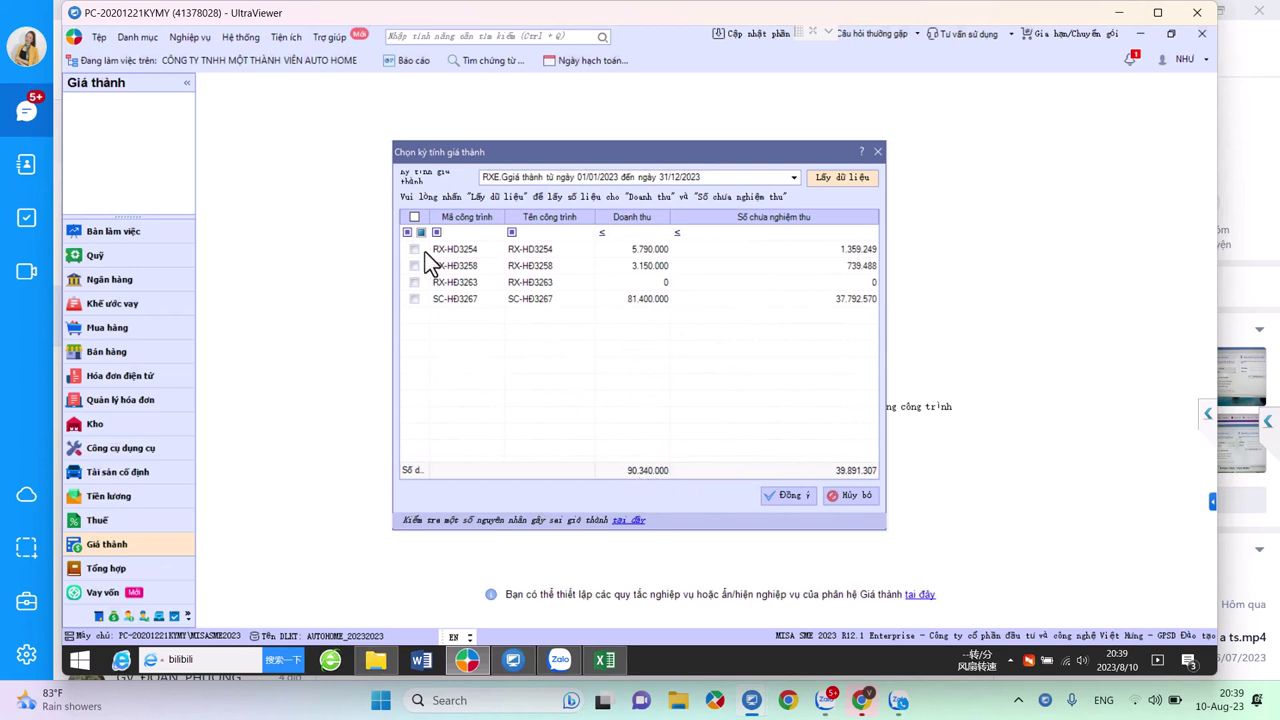
left_click(415, 218)
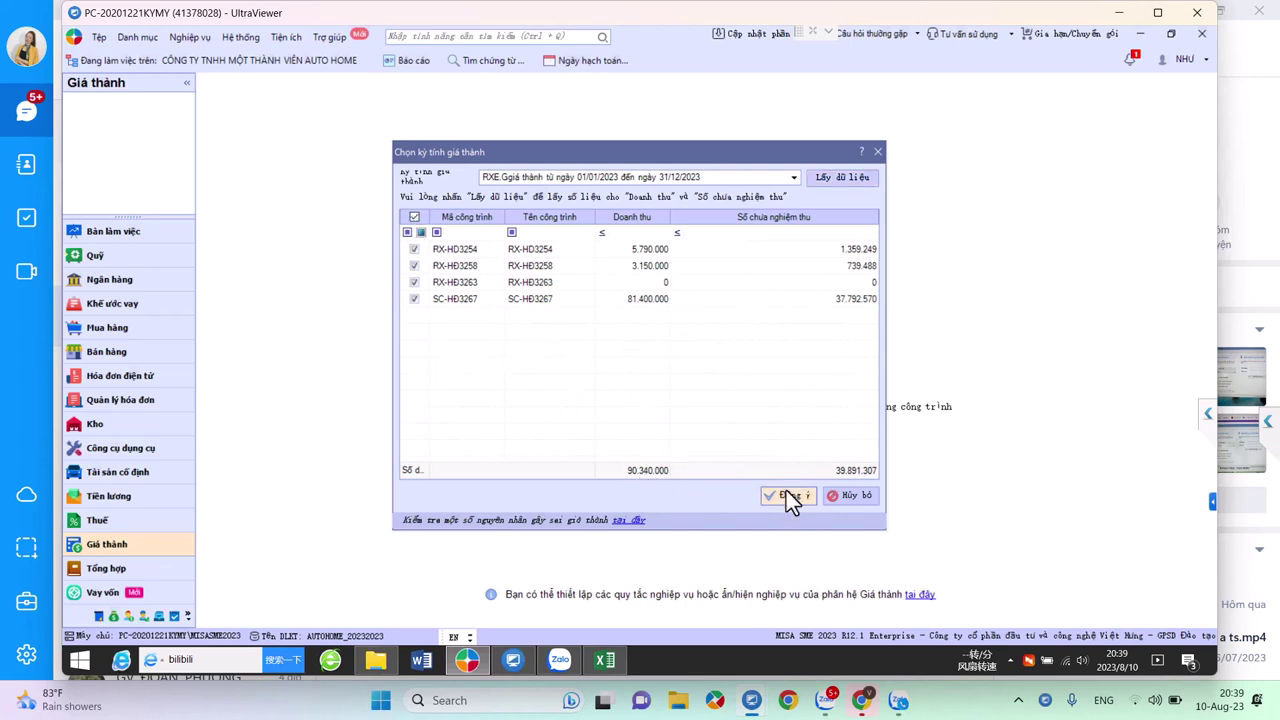
key("Return")
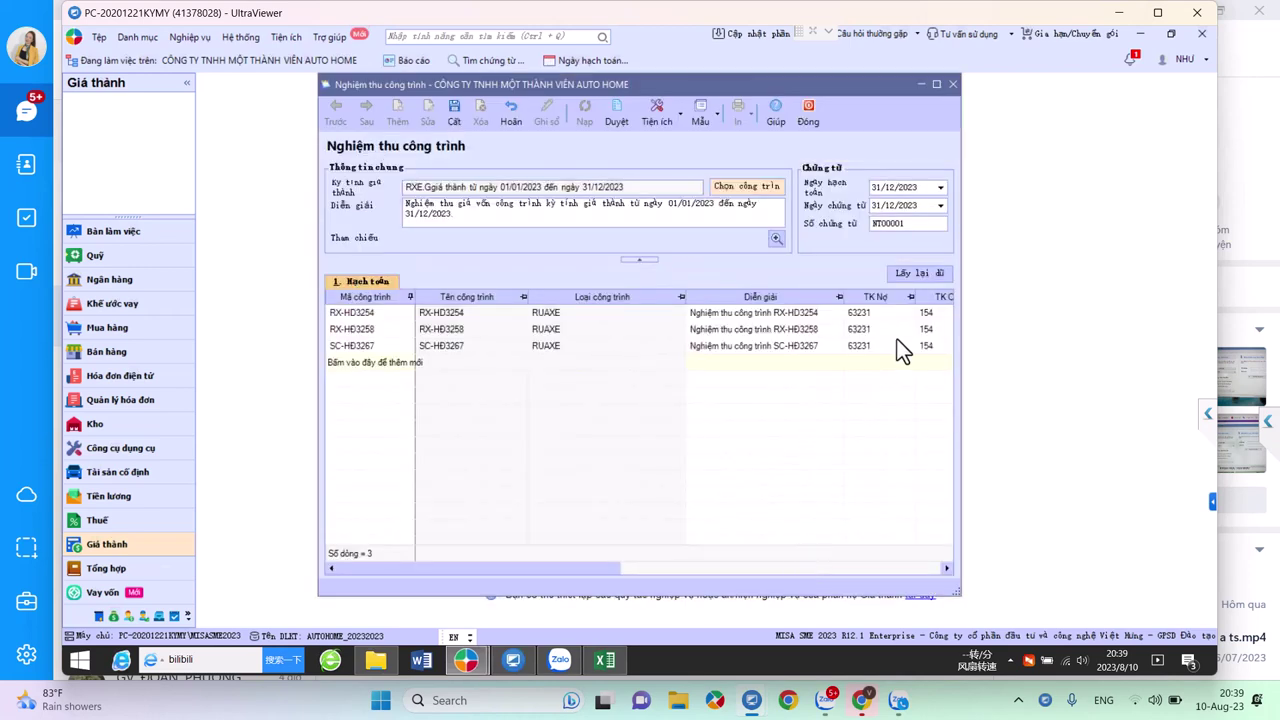
- Set TK Nợ to 63232 on the RX-HD3254 line, copy it to the other project lines, and save the acceptance voucher
left_click(908, 313)
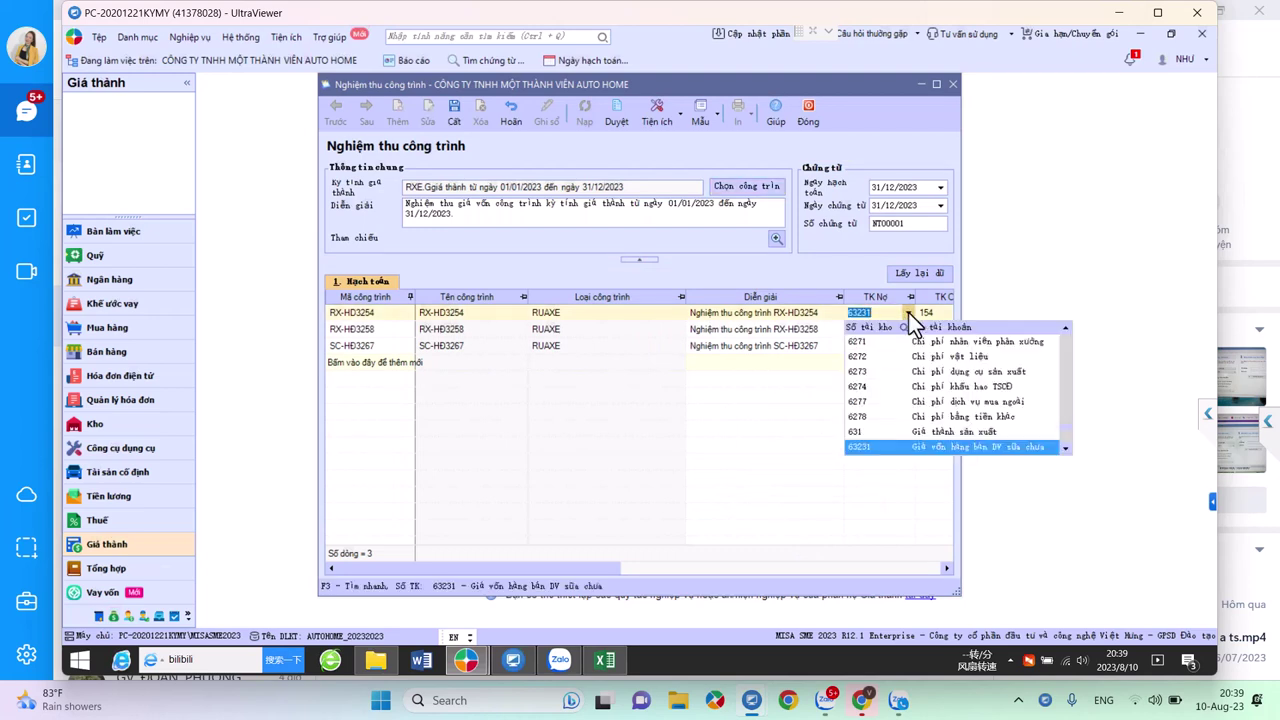
left_click(1065, 449)
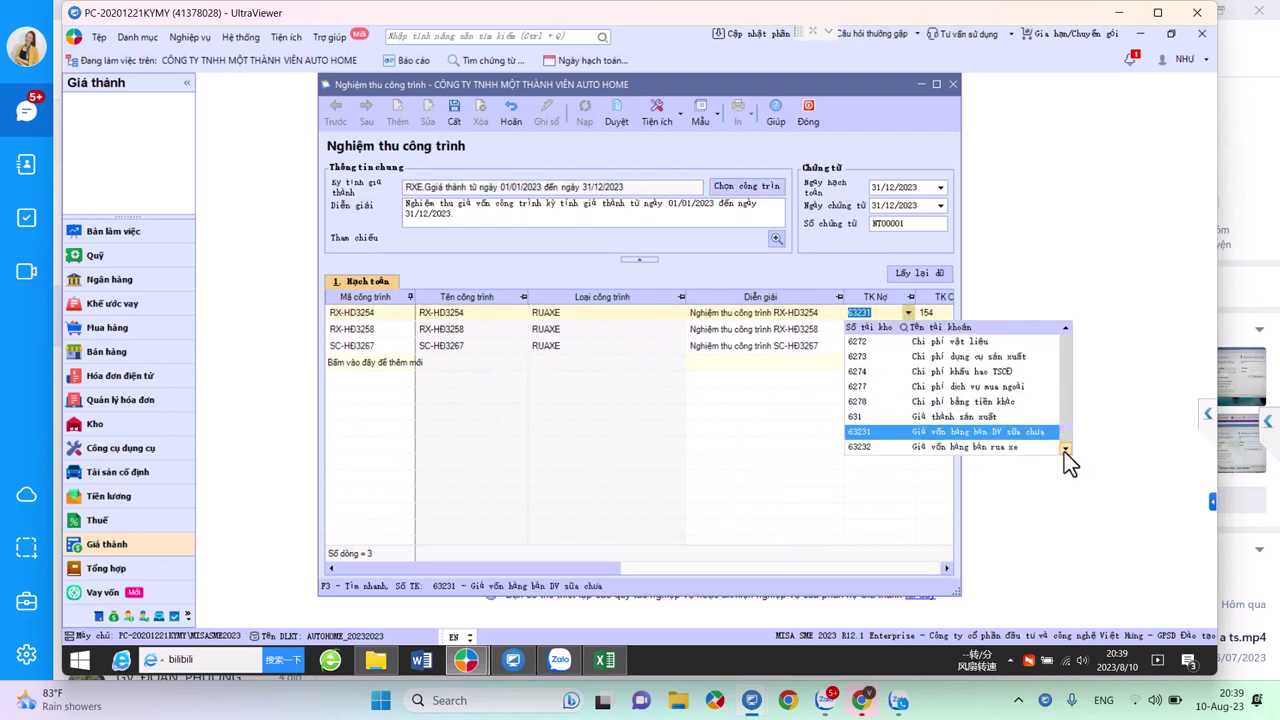
left_click(989, 451)
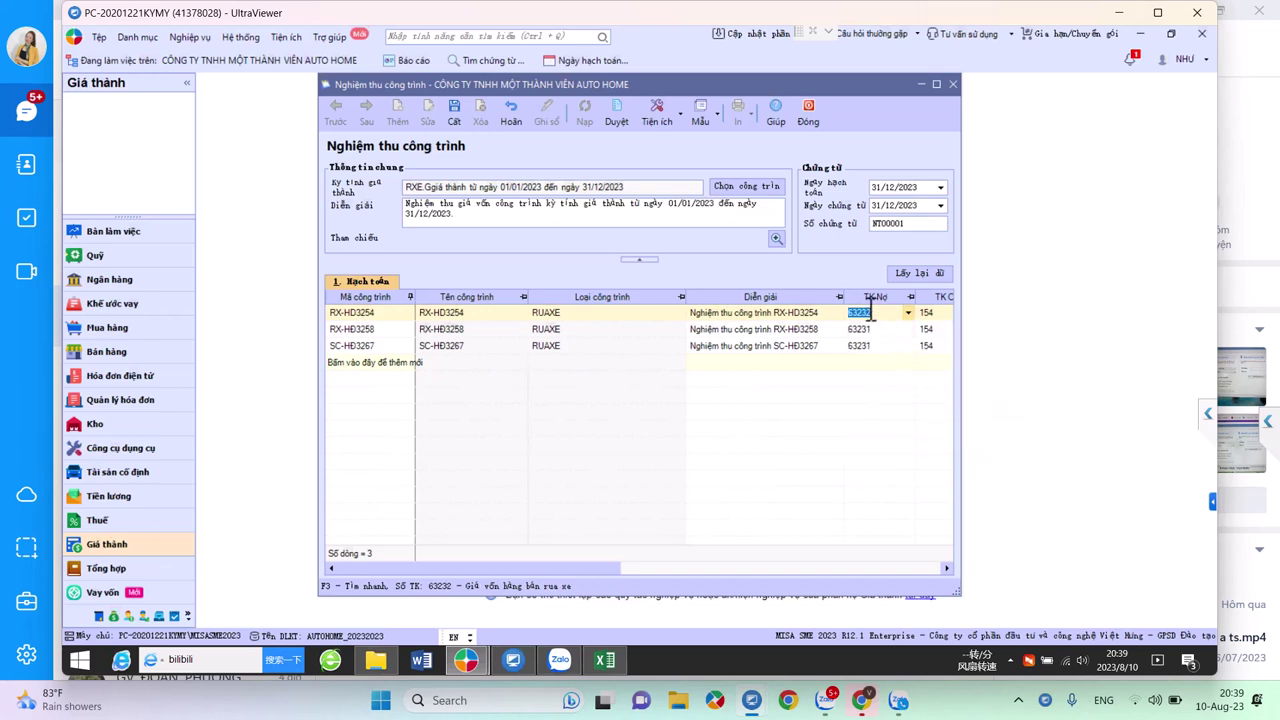
right_click(873, 311)
left_click(917, 361)
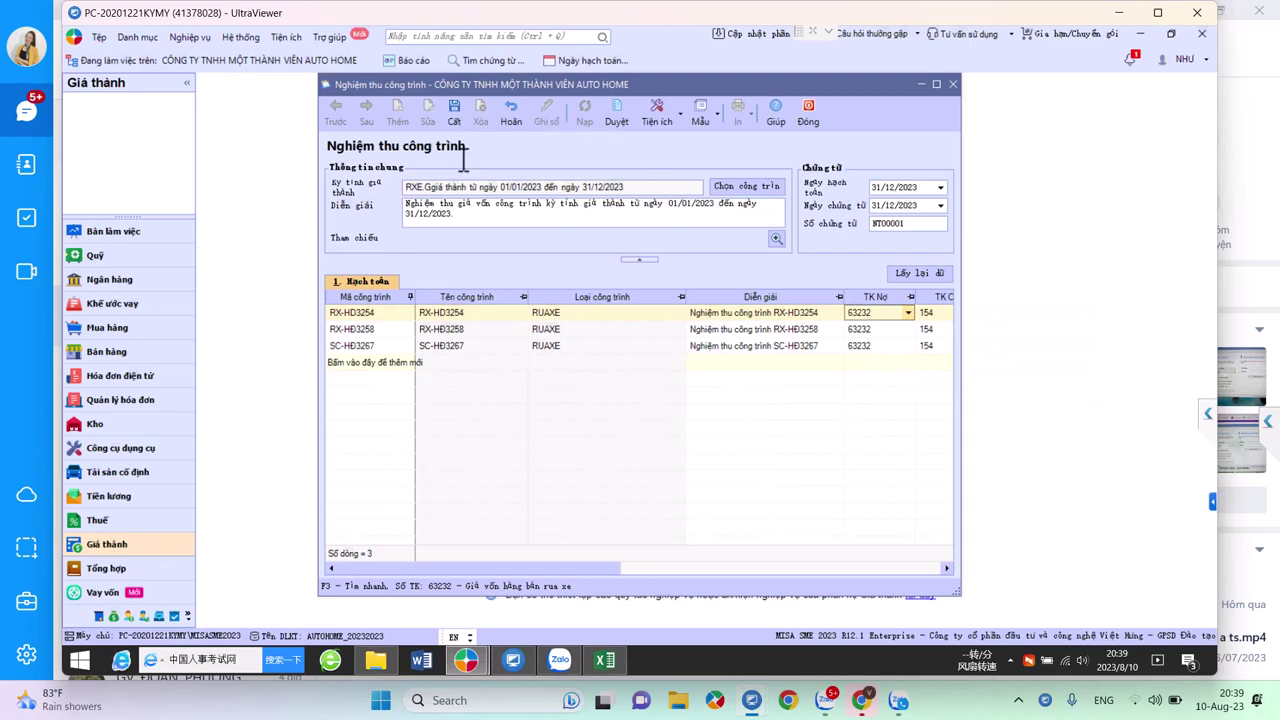
left_click(452, 116)
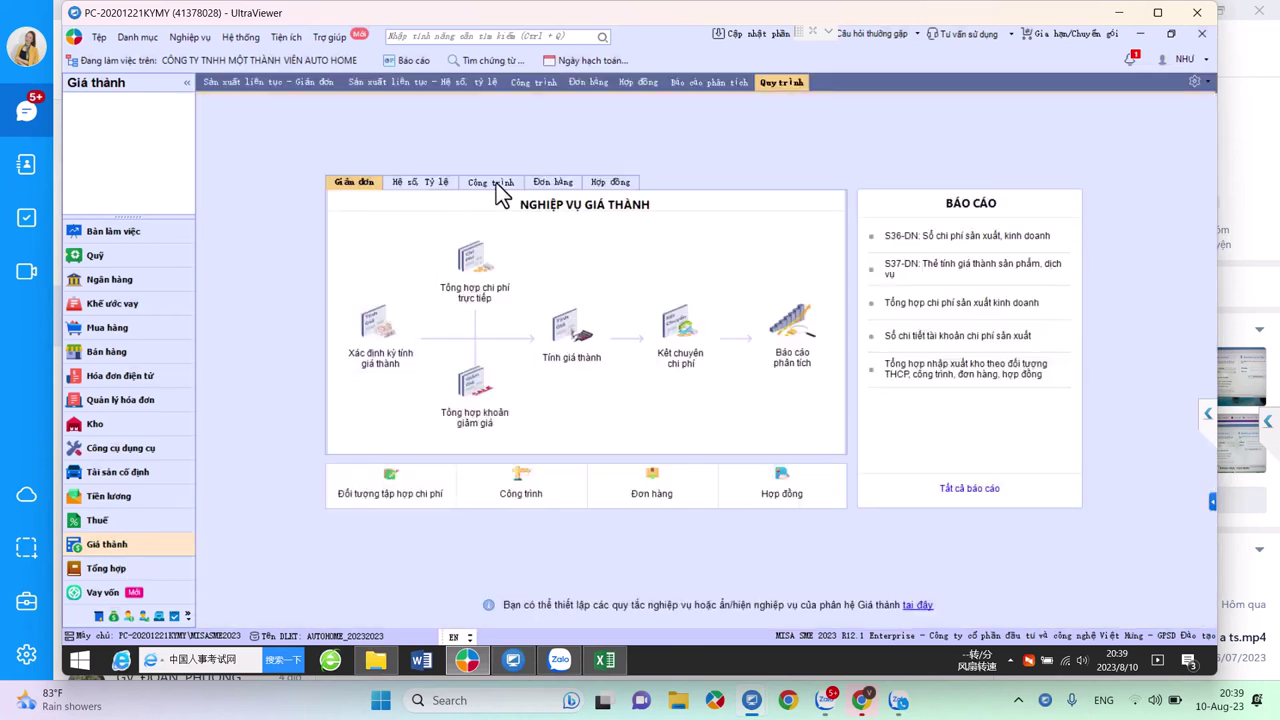
- Show the Công trình costing process
left_click(493, 184)
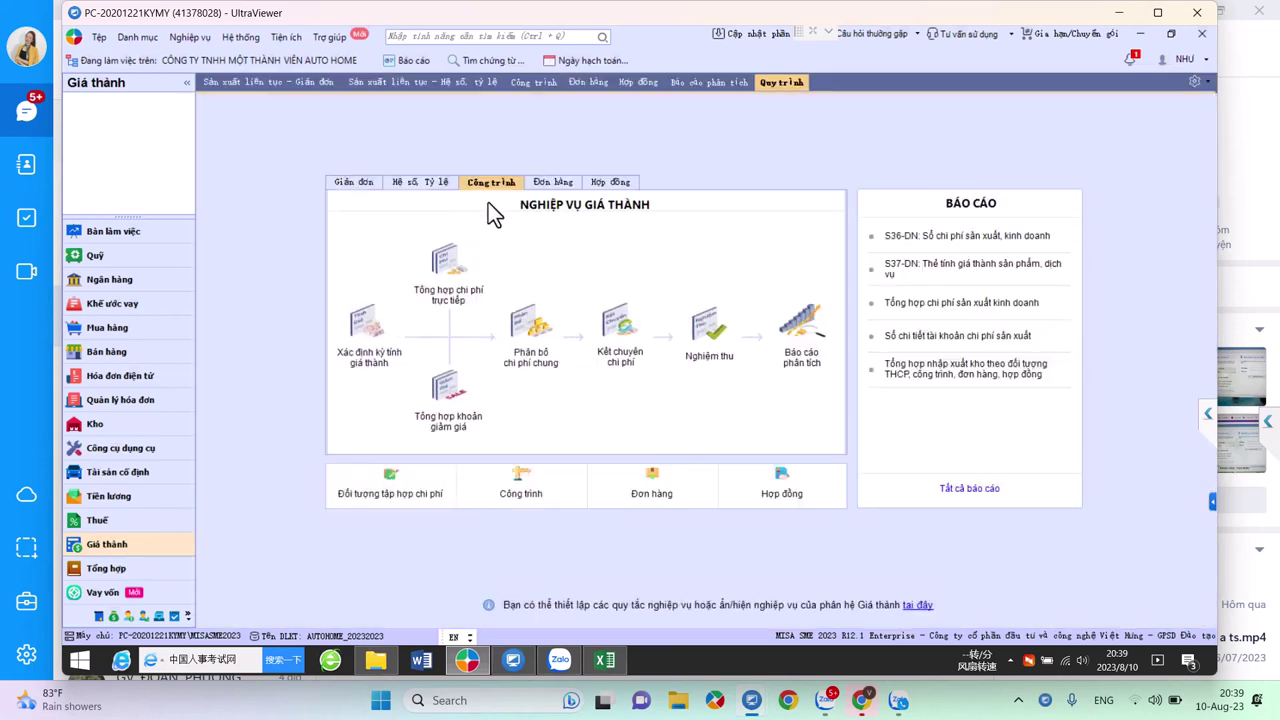